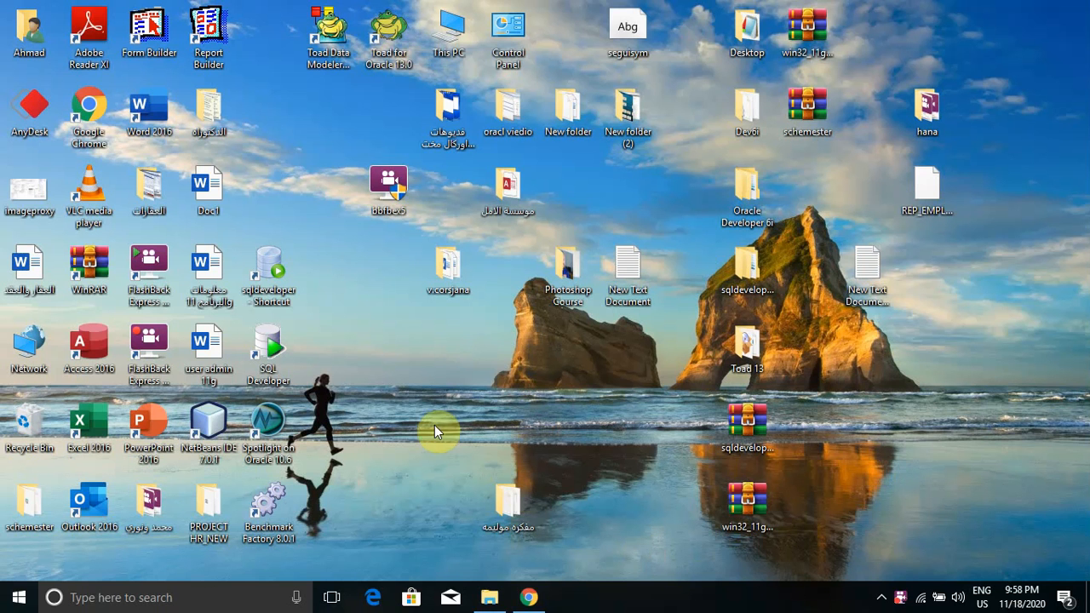
Launch Access 2016 from its desktop shortcut
double_click(100, 353)
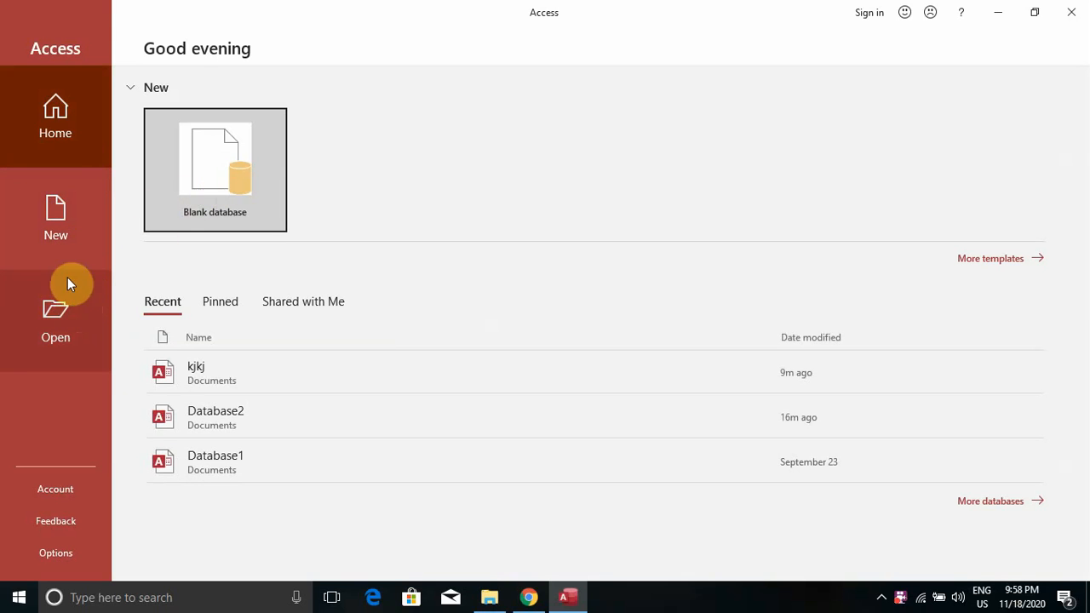
Look at the New and Open pages, then pick the Blank database template
click(60, 223)
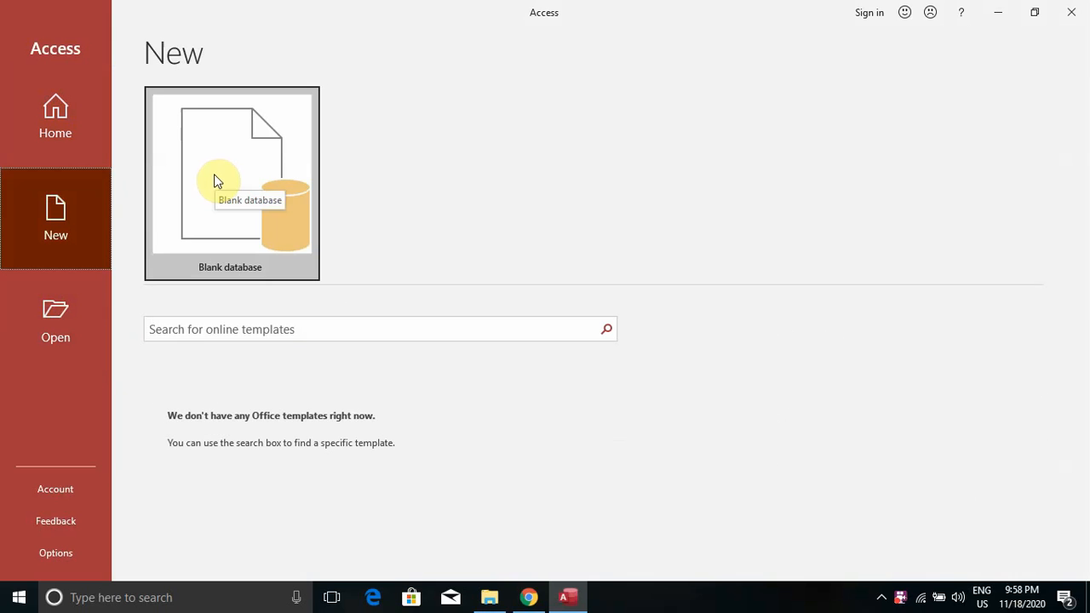
click(54, 313)
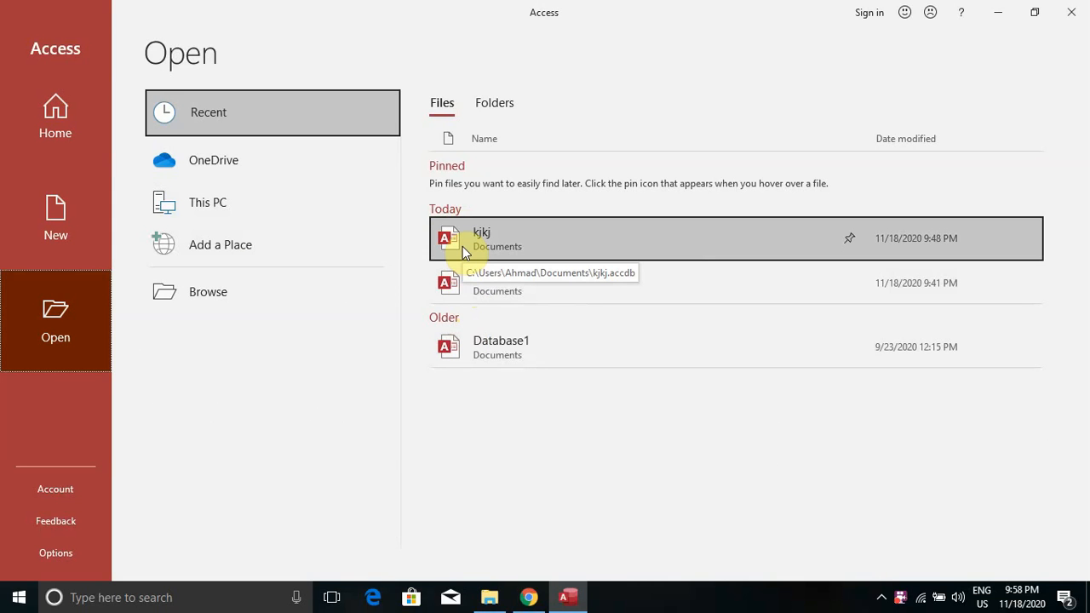
click(64, 215)
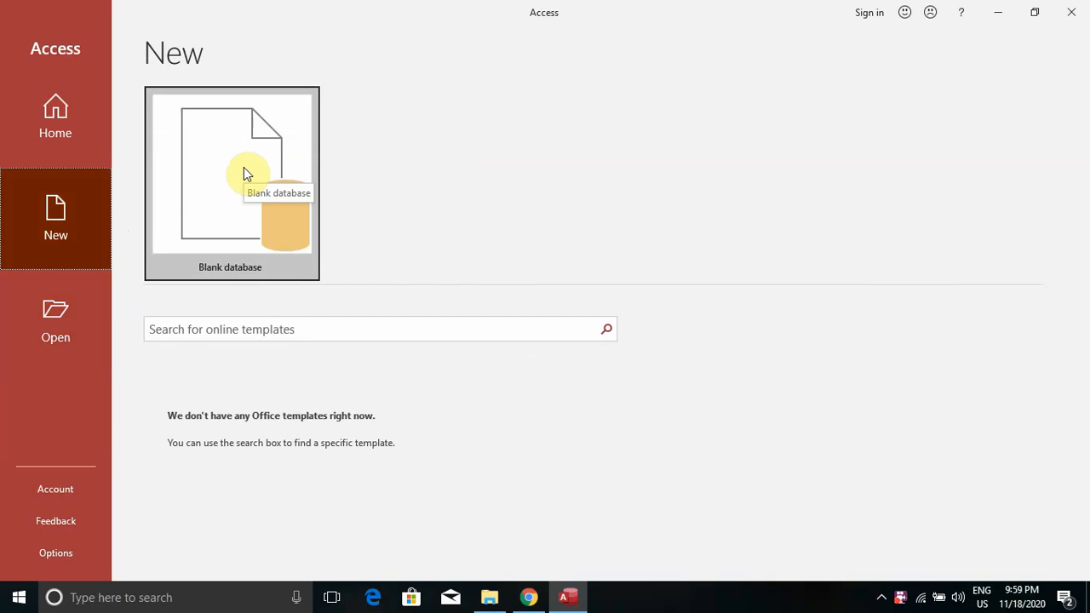
click(244, 168)
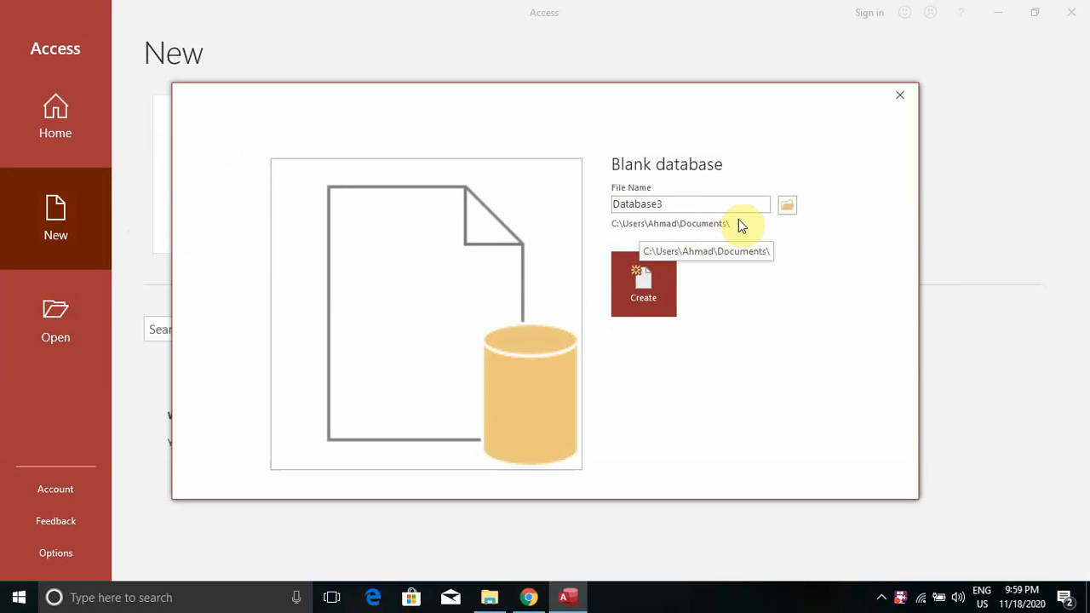
Choose the Desktop as the save location for the new database
click(786, 208)
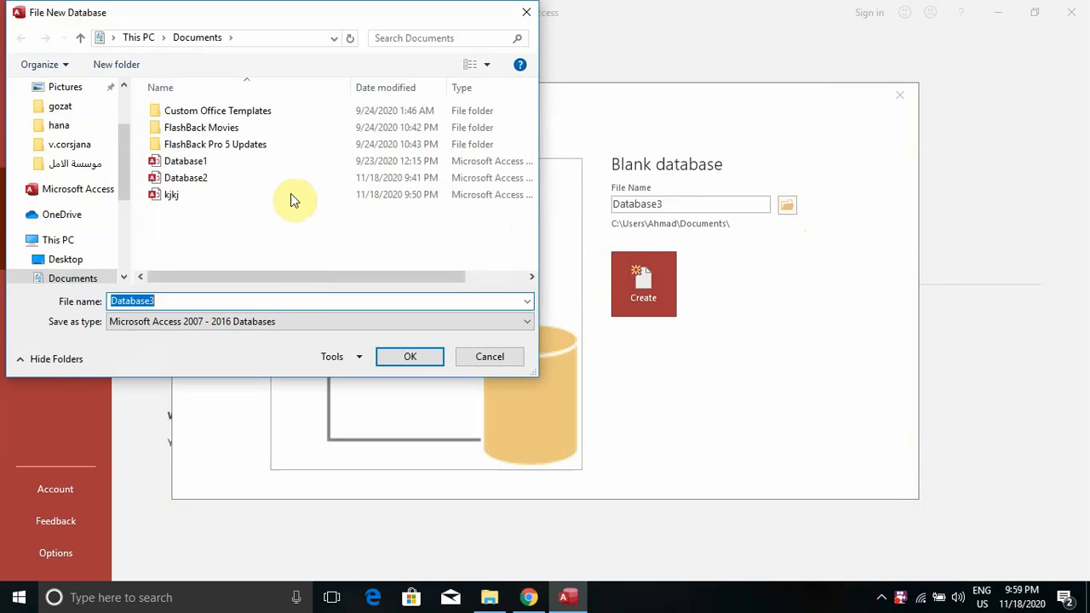
drag(123, 176, 119, 123)
click(93, 128)
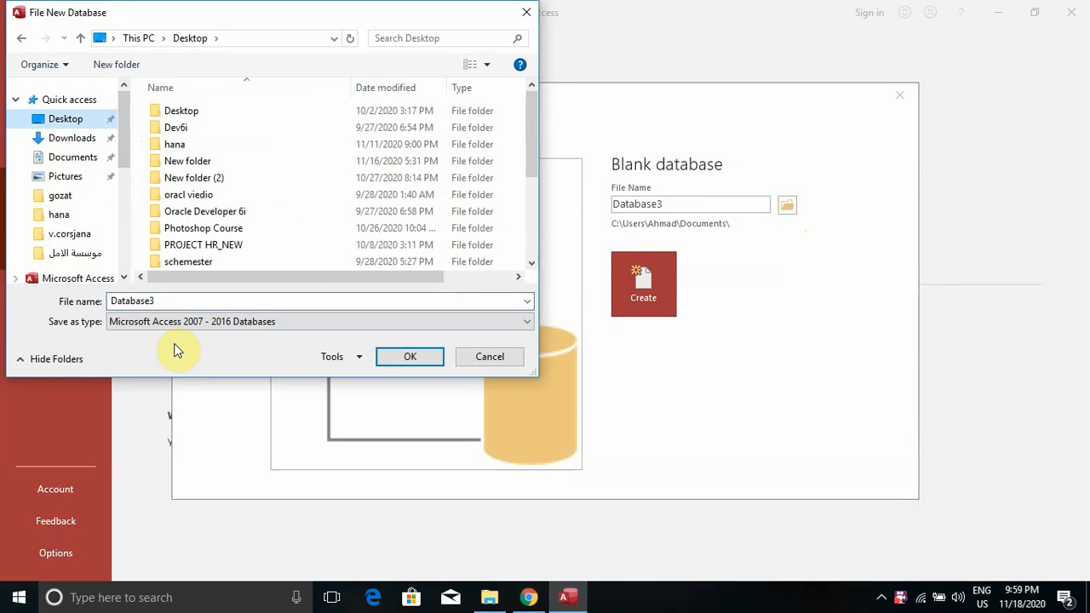
Name the database 'how to start Access' and create it
click(161, 300)
double_click(134, 303)
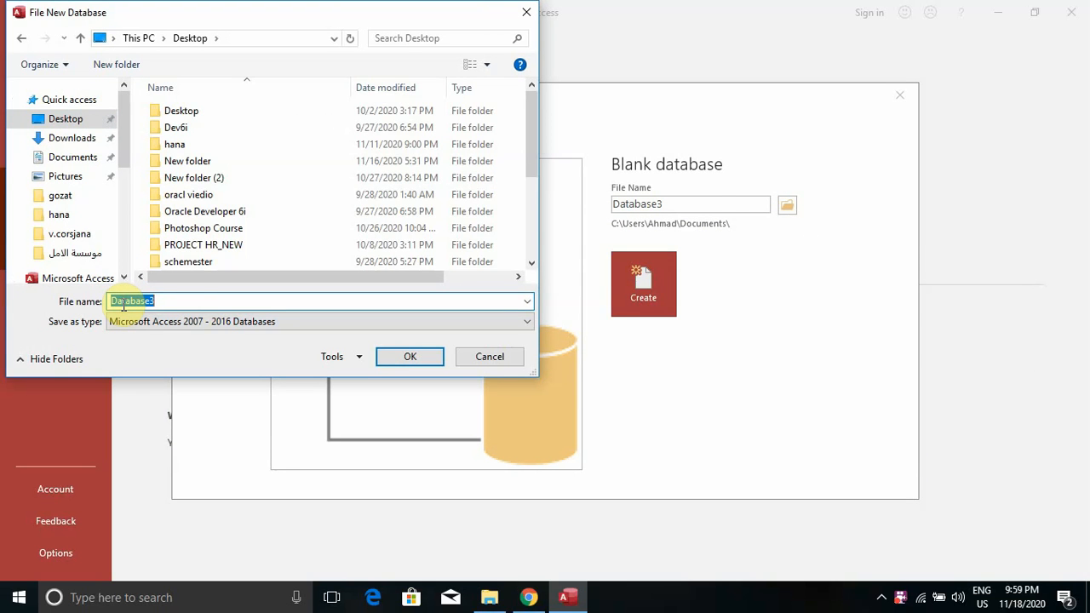
text(how t)
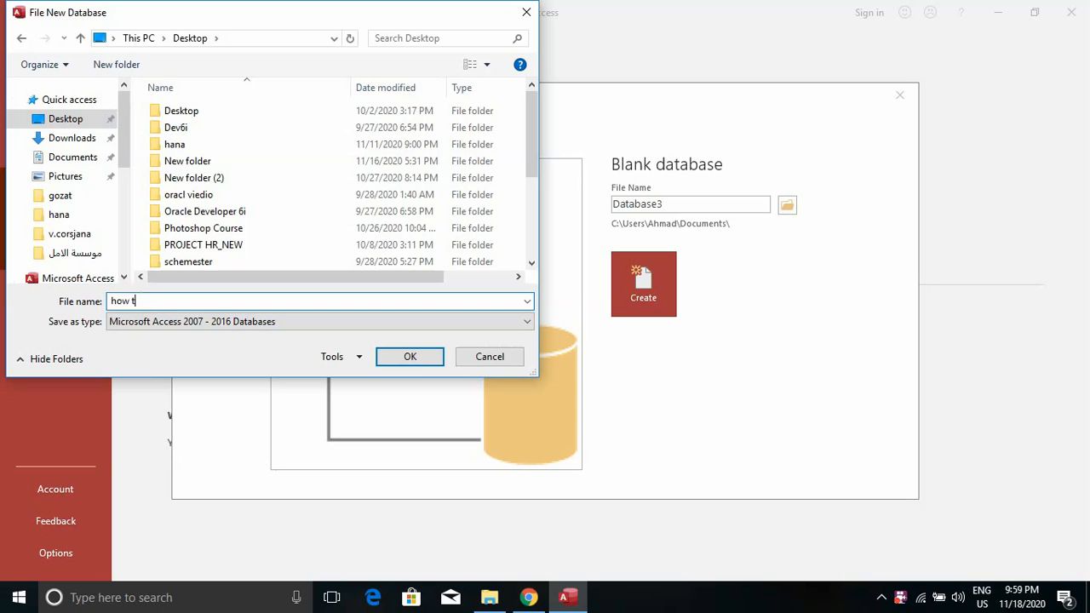
text(o staet a)
key(BackSpace)
text(Access)
key(Left)
key(Left)
key(Left)
key(Left)
key(Left)
key(Left)
key(BackSpace)
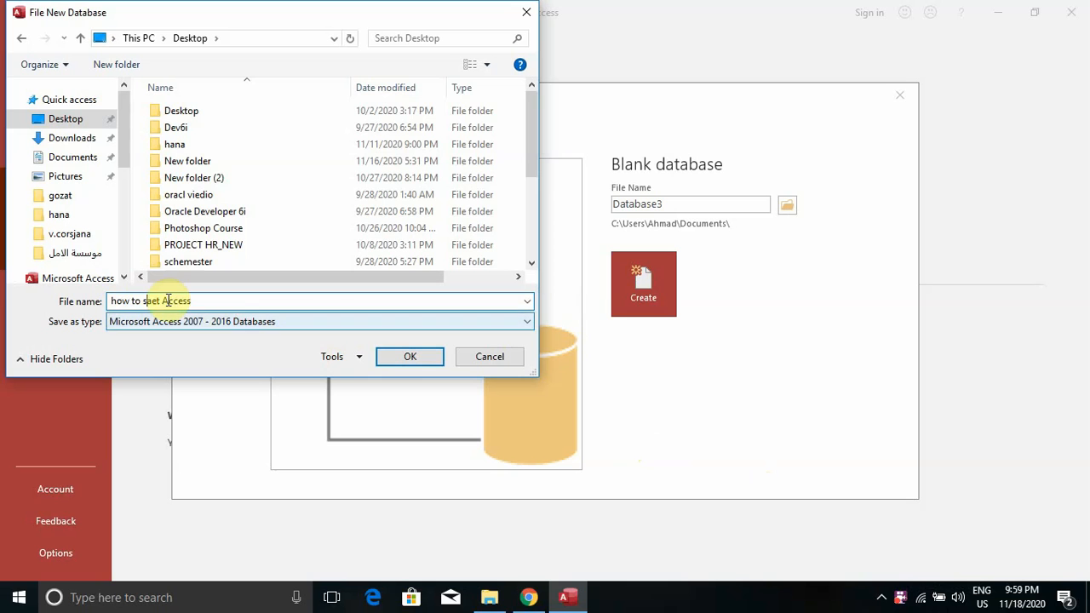
drag(159, 300, 148, 302)
text(sta)
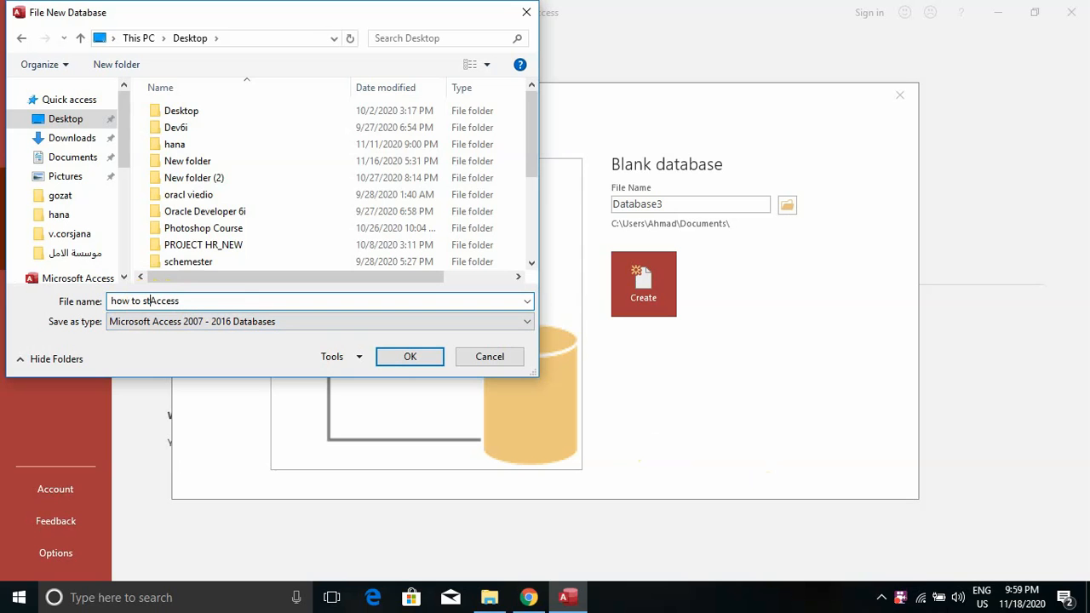
text(rt)
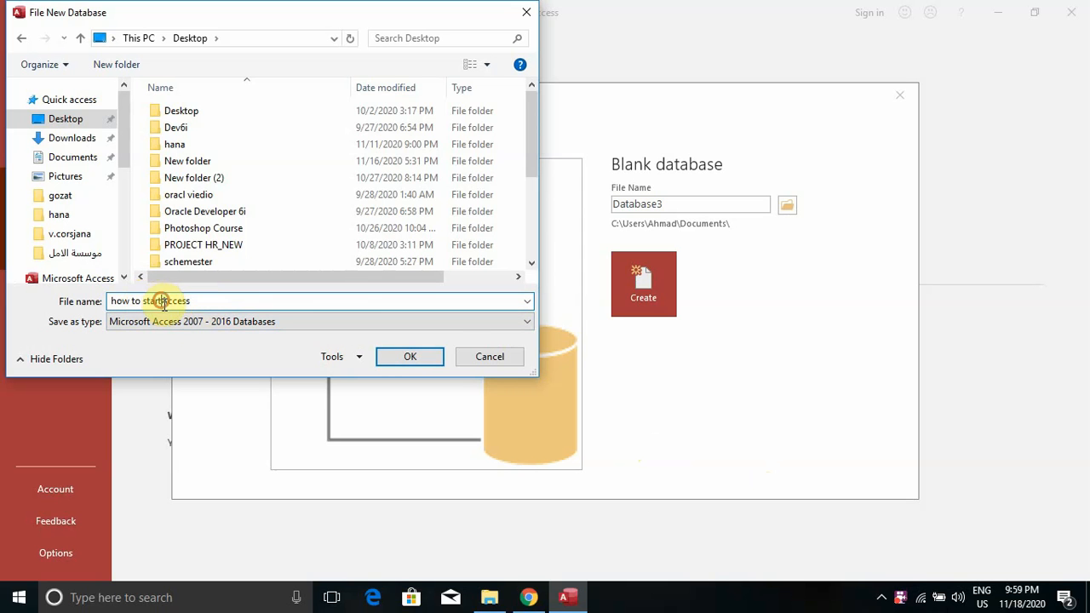
click(405, 358)
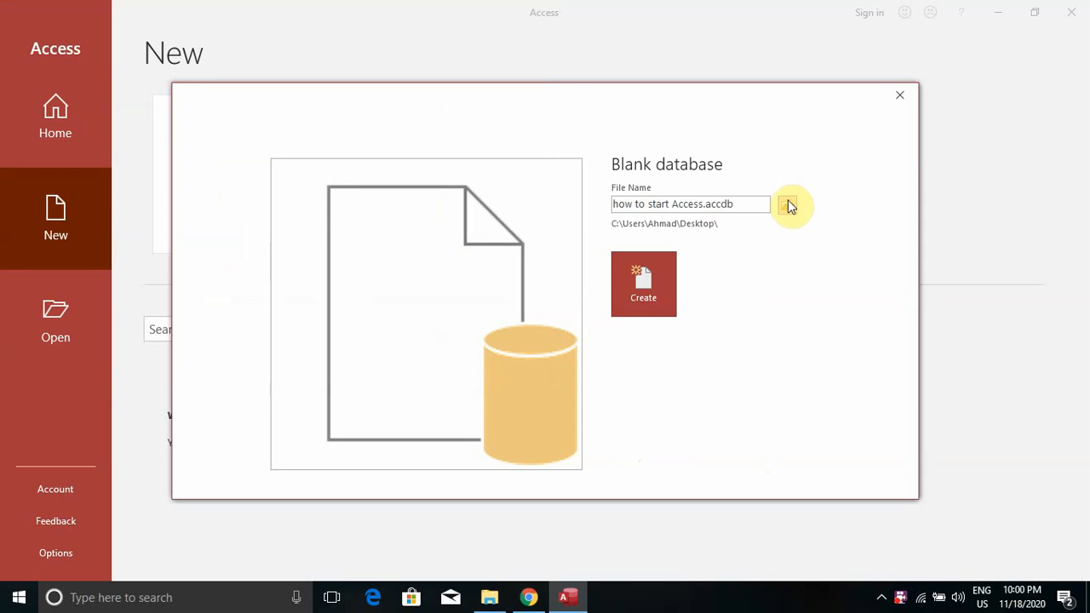
click(644, 278)
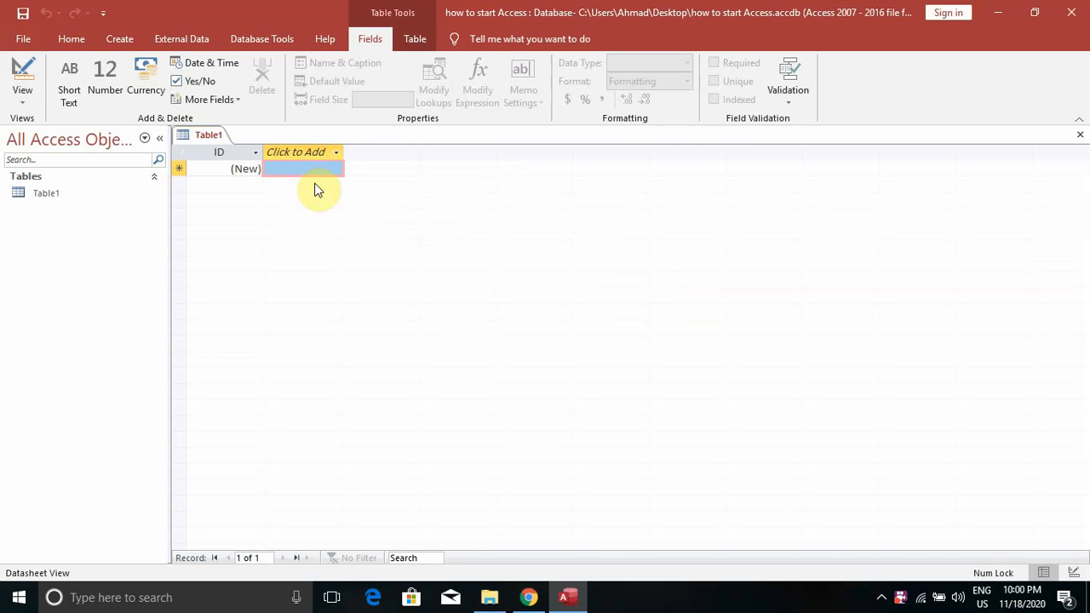
Open the File backstage, showing 'how to start Access' among recent databases
click(24, 39)
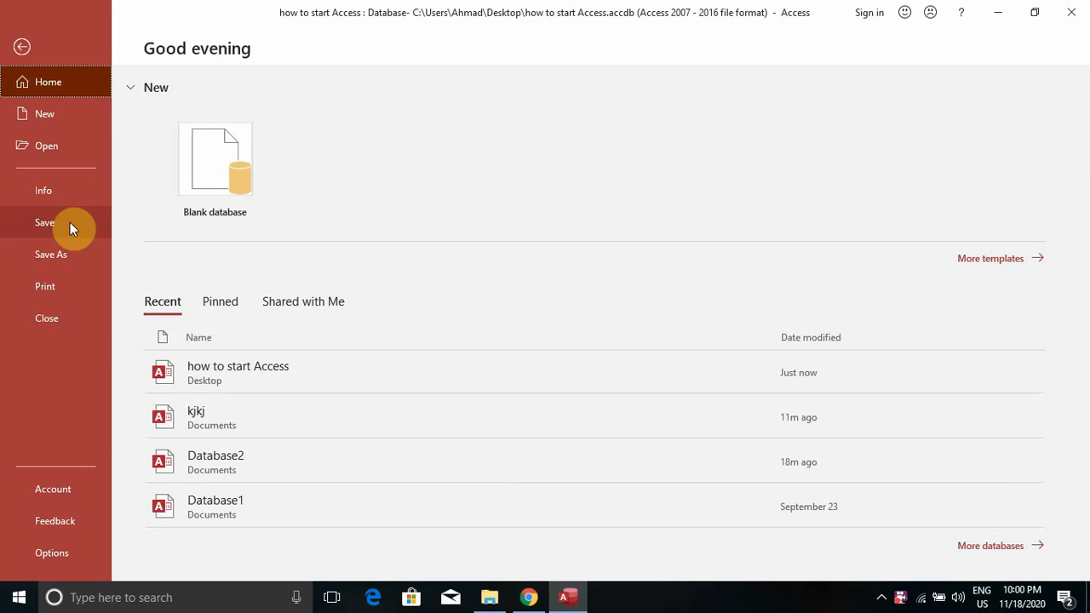
Open the Print dialog for Table1 and cancel it
click(76, 285)
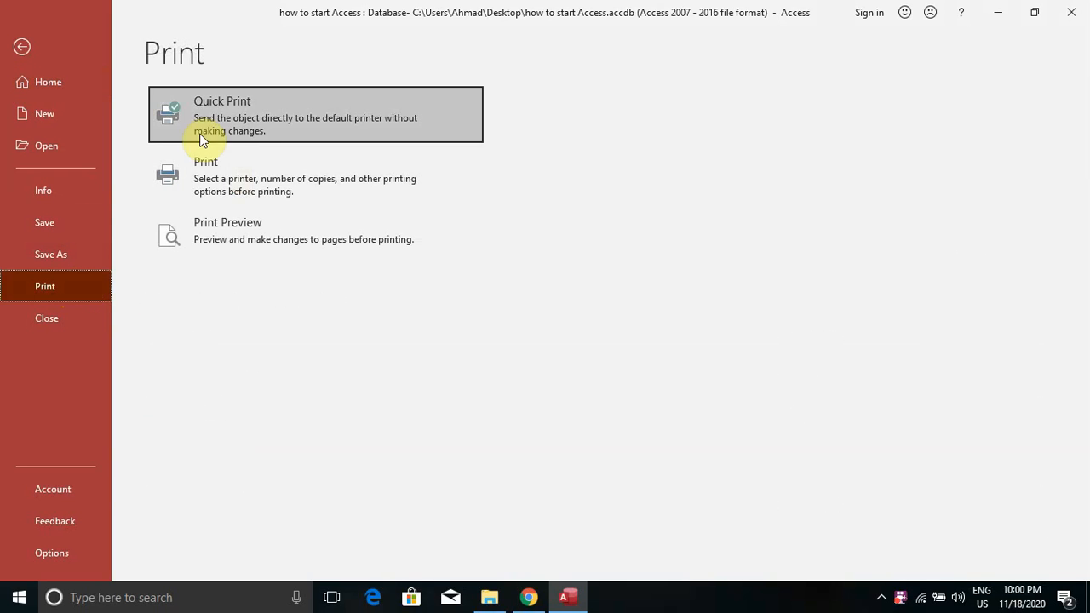
click(219, 175)
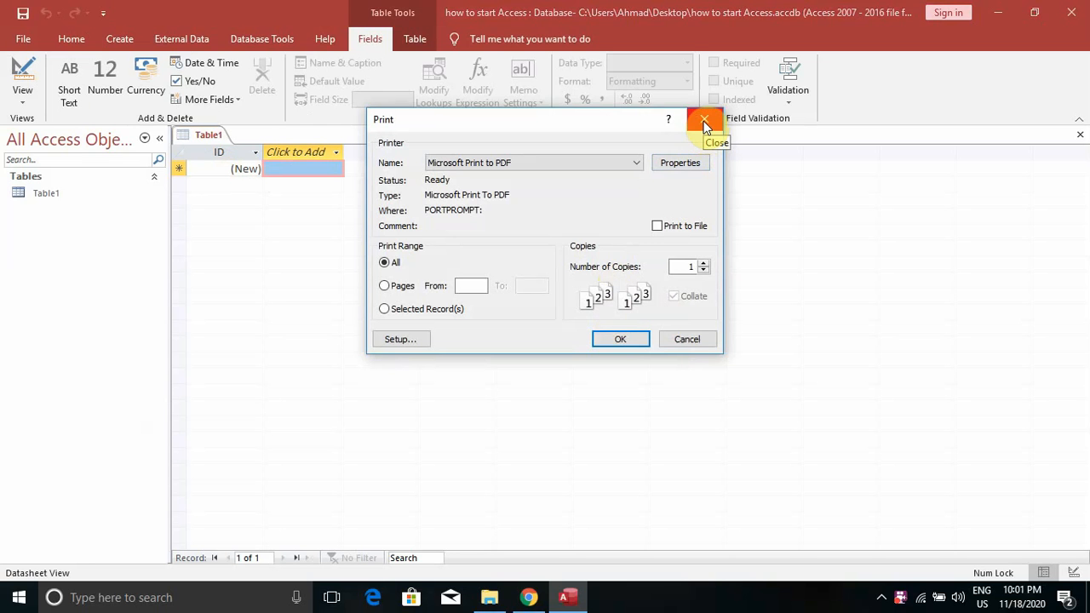
click(680, 343)
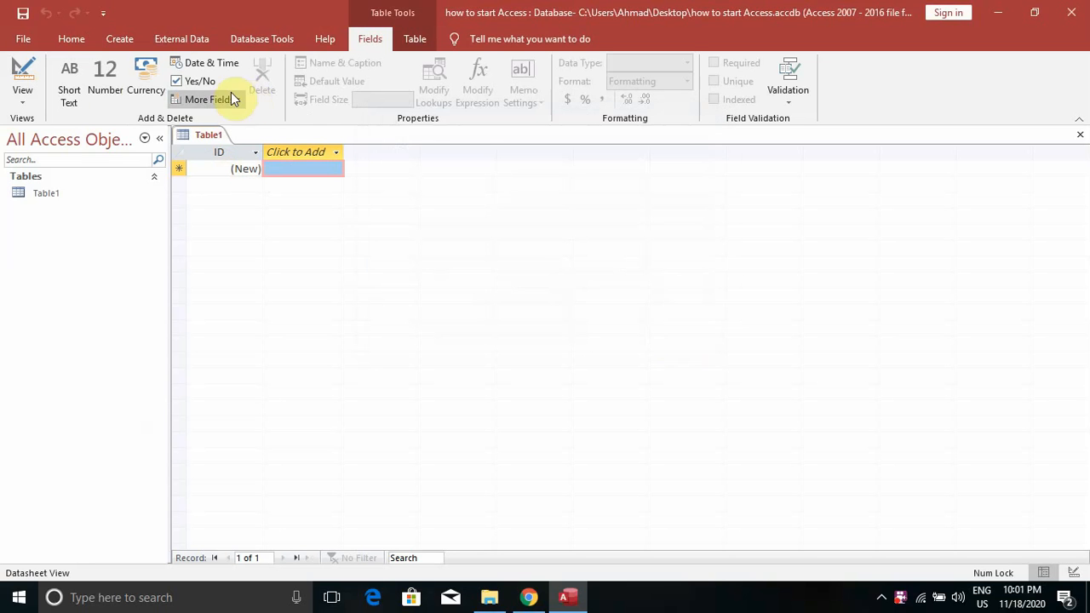
Show Table1's one-page print preview, then close it back to the datasheet
click(23, 39)
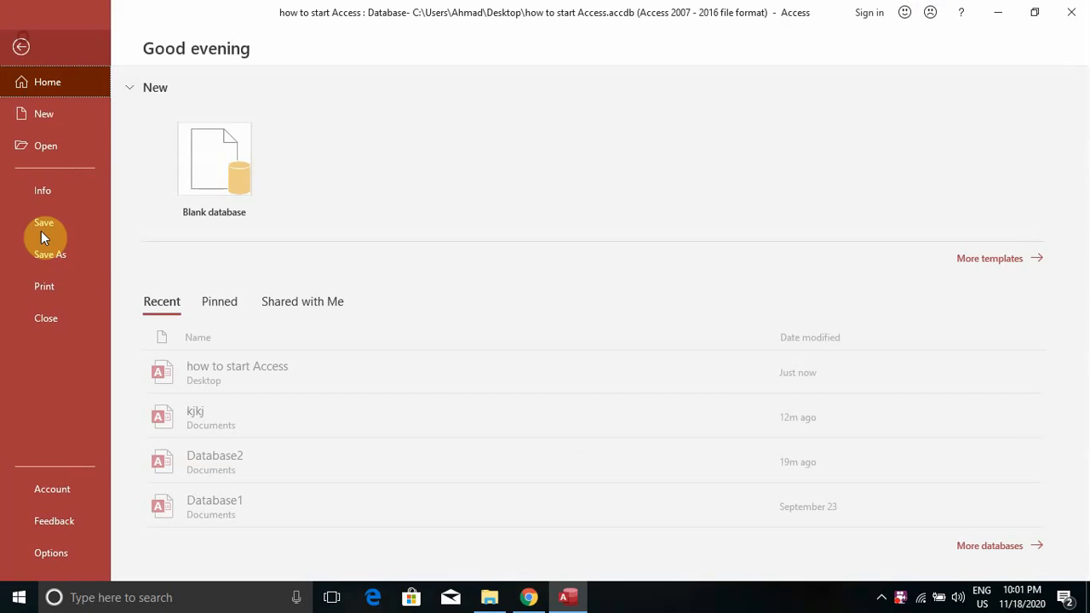
click(58, 287)
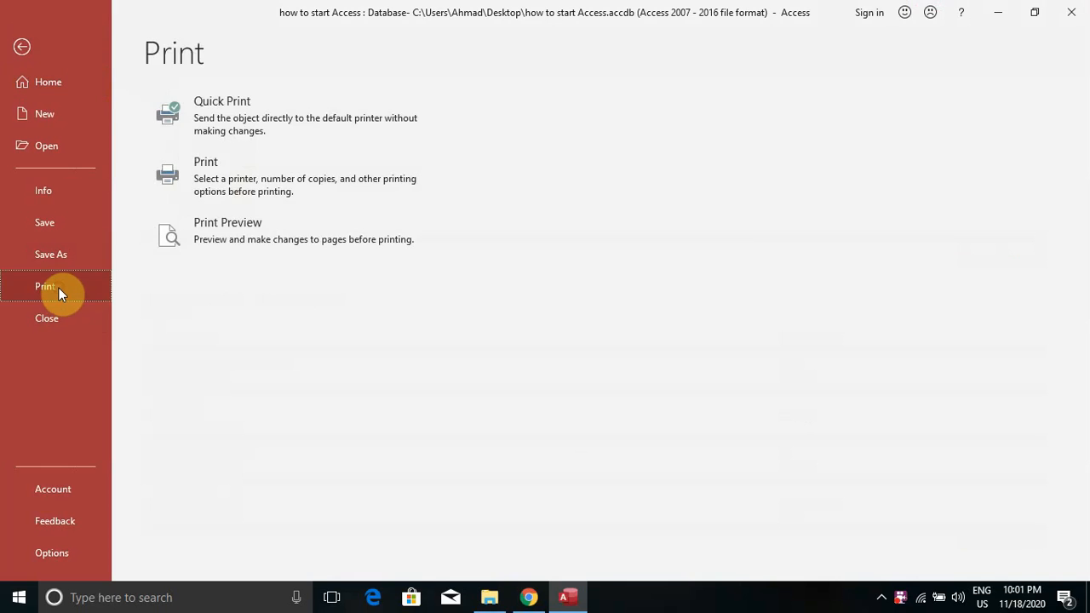
click(215, 232)
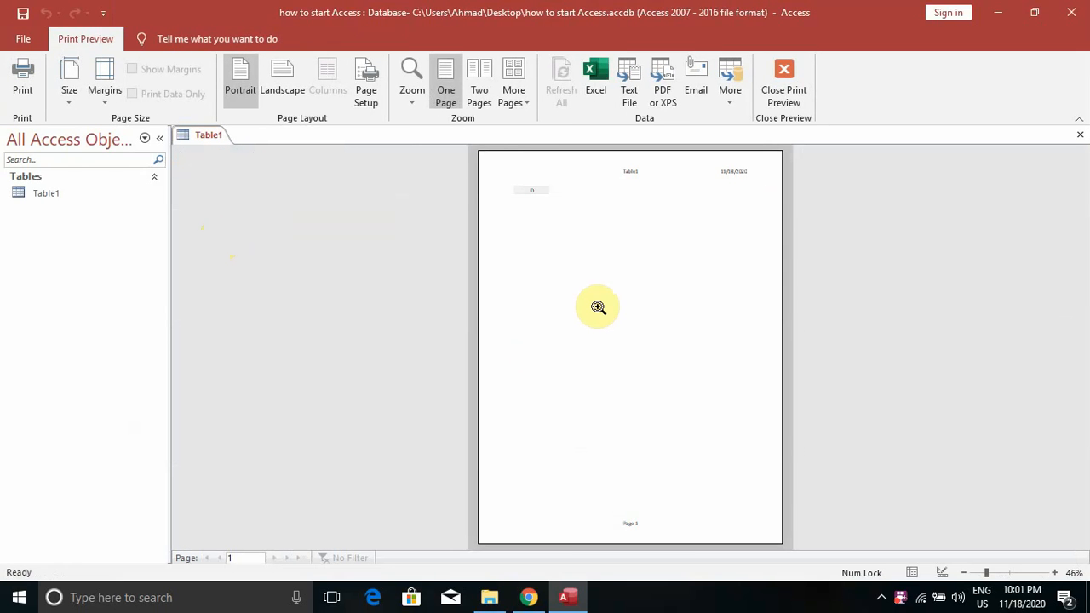
click(24, 40)
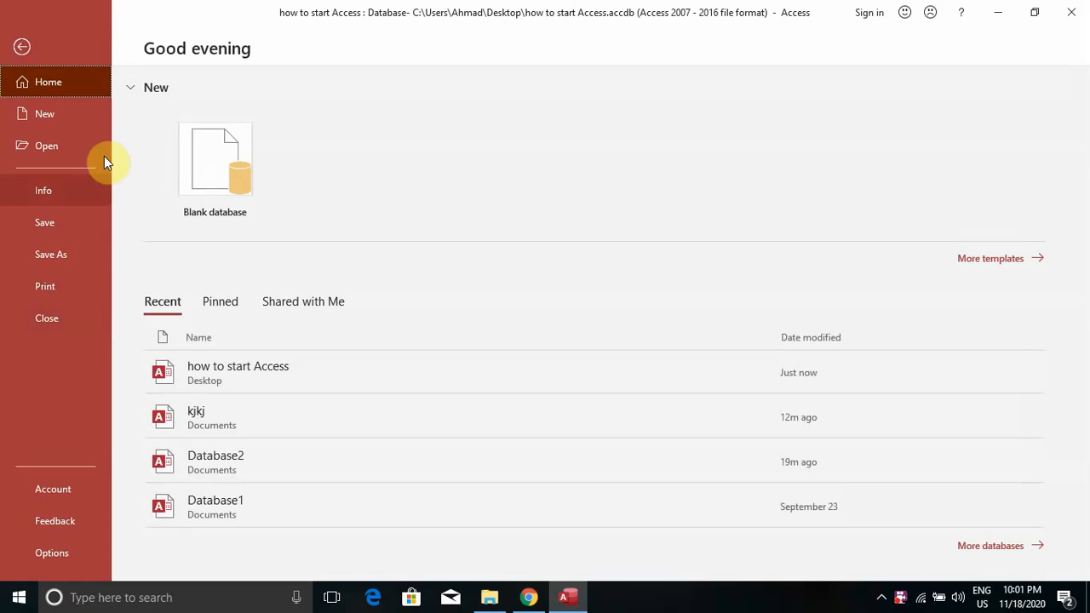
key(Escape)
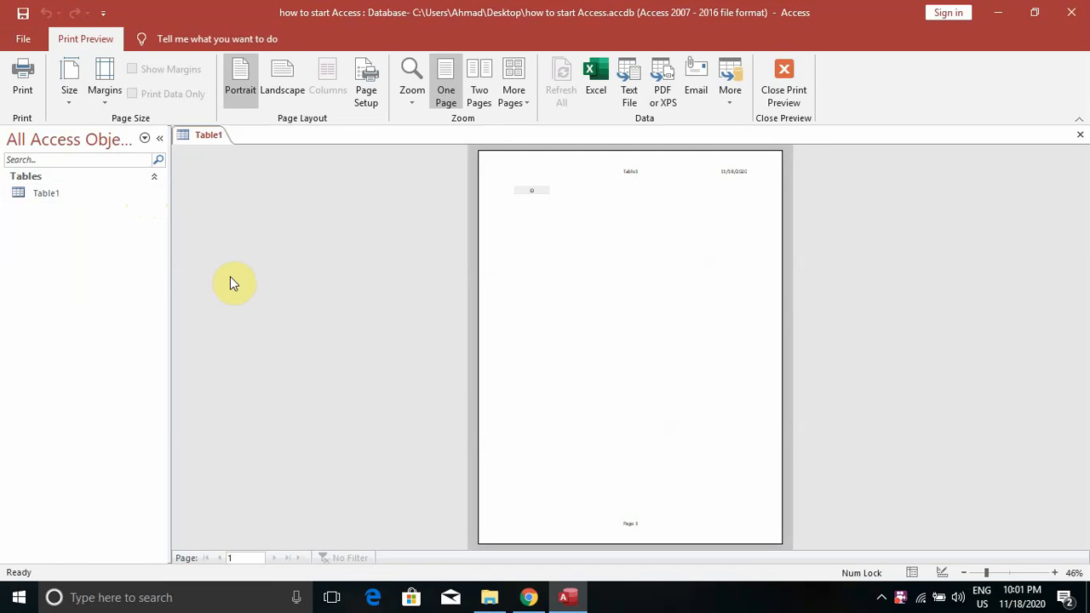
key(Escape)
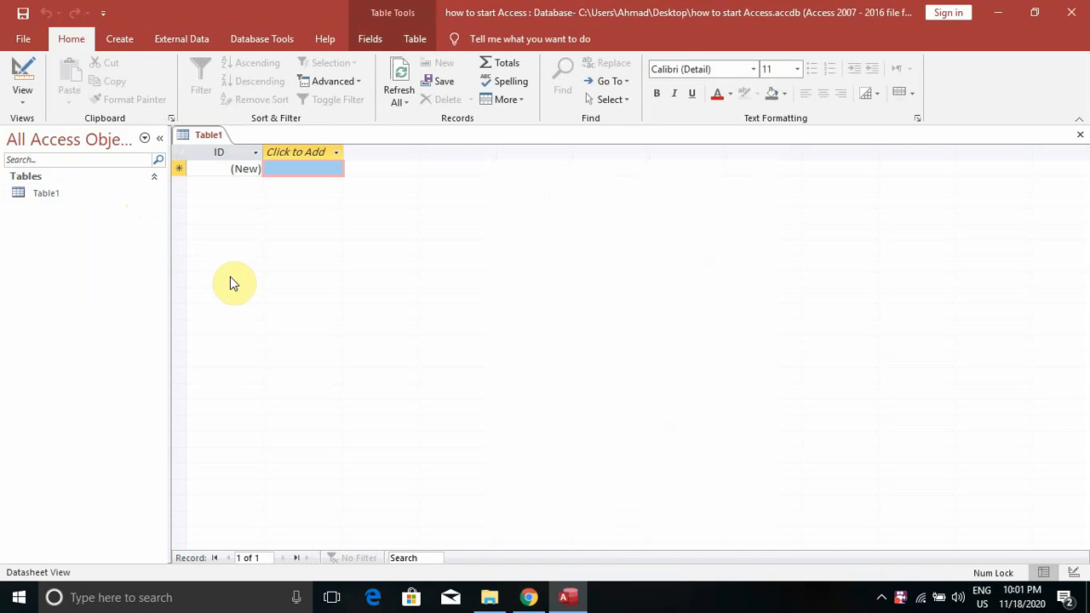
Browse the Create, External Data, Database Tools and Help tabs, ending on Fields
click(119, 40)
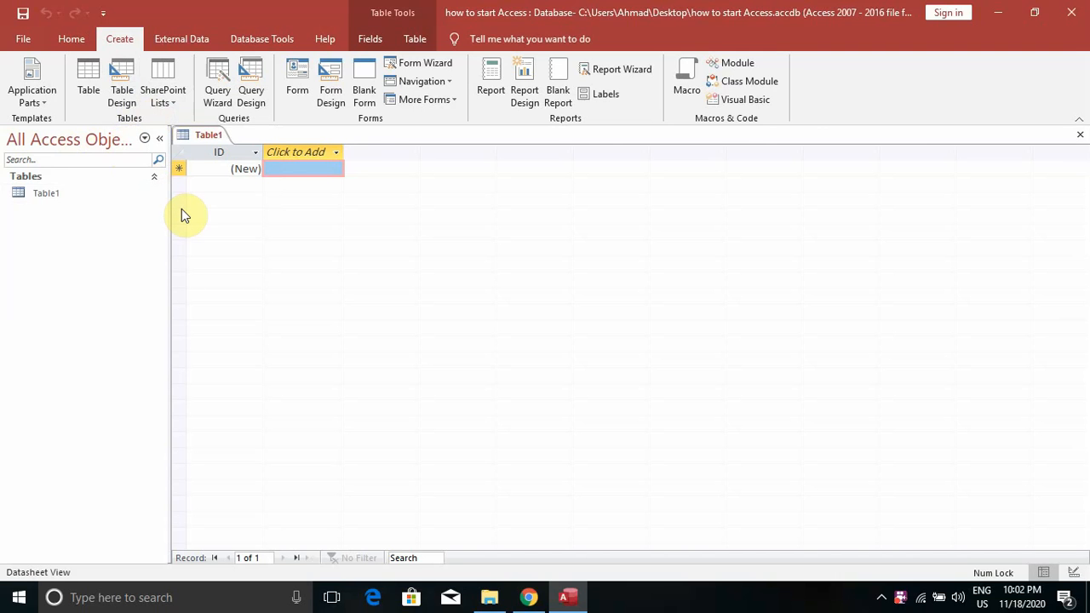
click(180, 39)
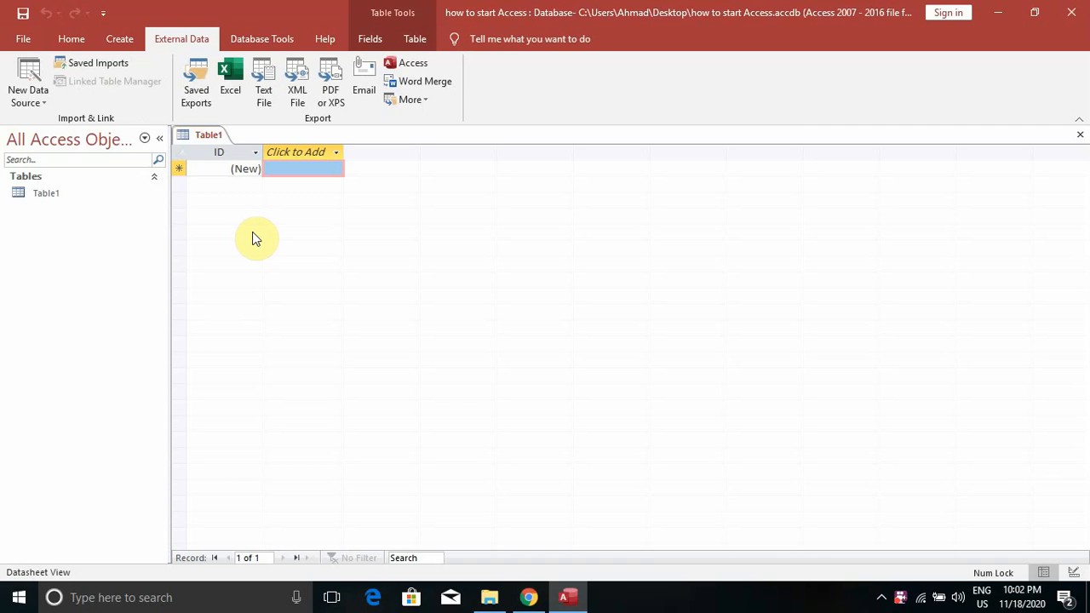
click(251, 39)
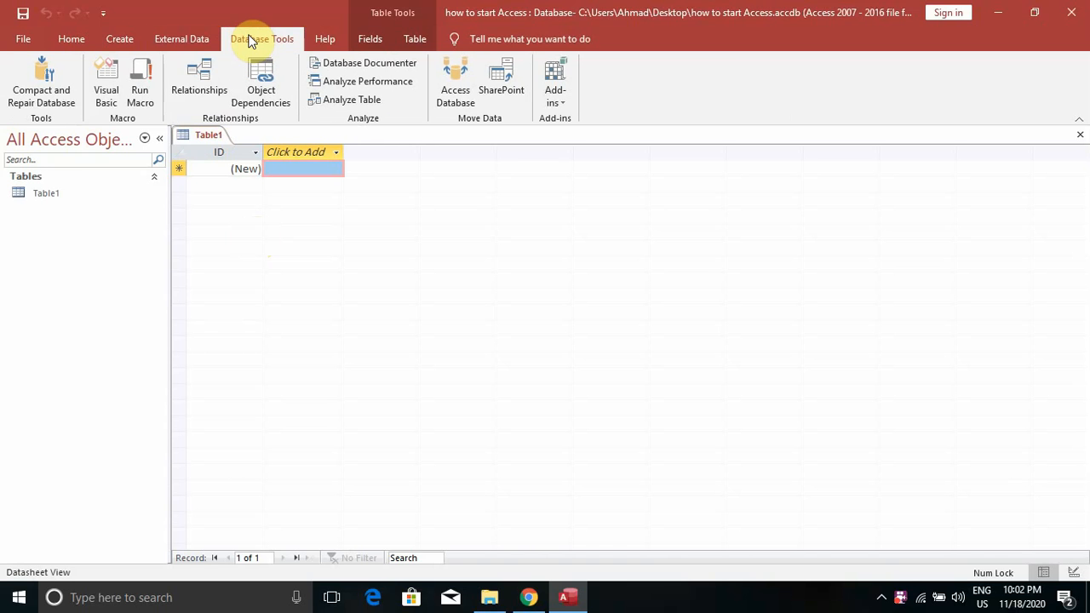
click(201, 75)
click(330, 40)
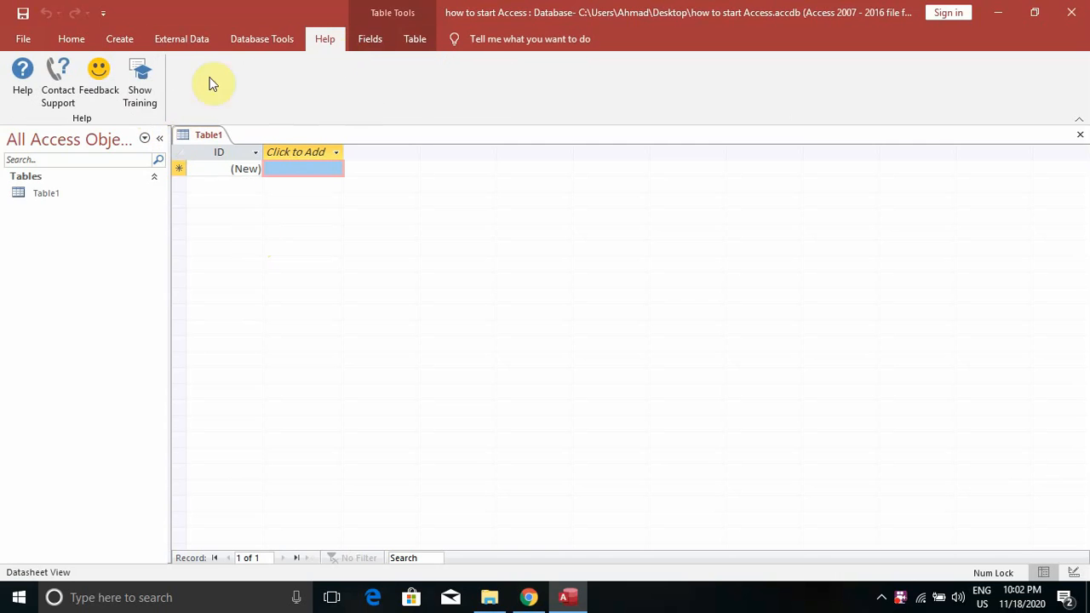
click(367, 43)
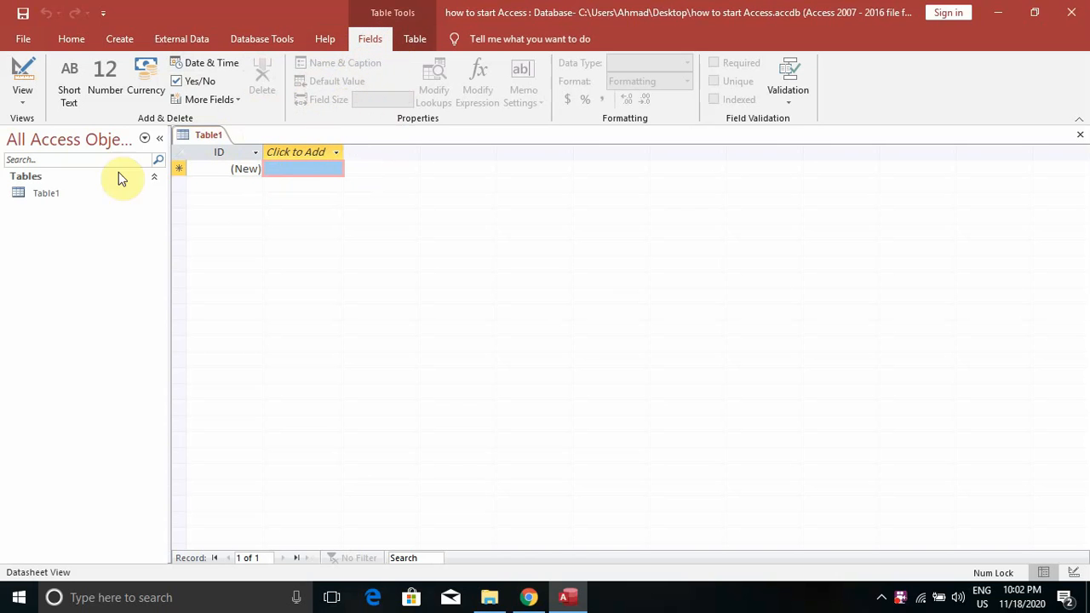
Check Table1's list of views, then show the Create tab commands
click(25, 100)
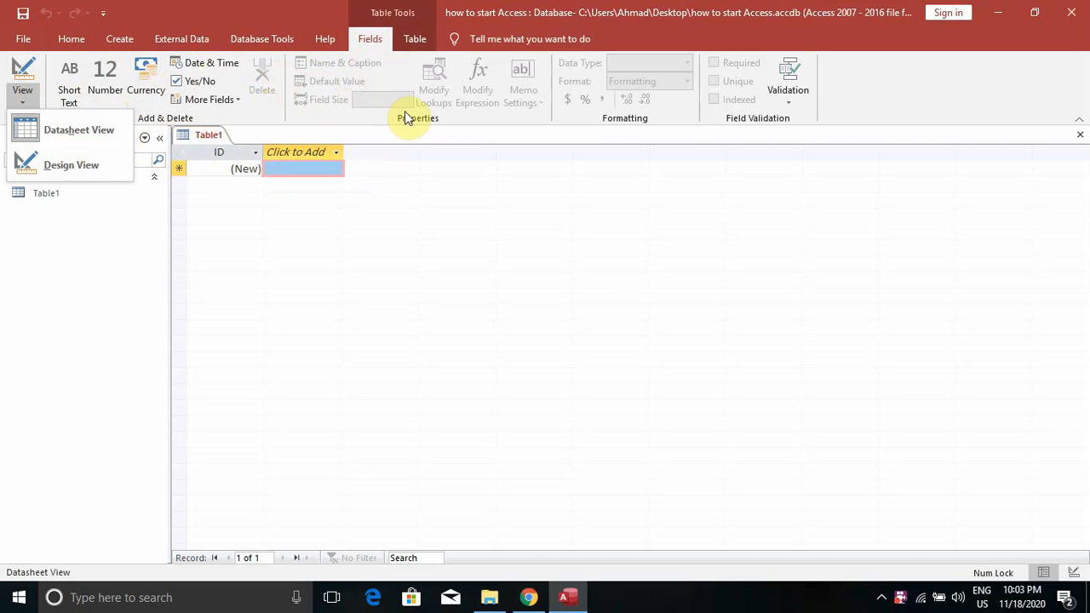
click(881, 597)
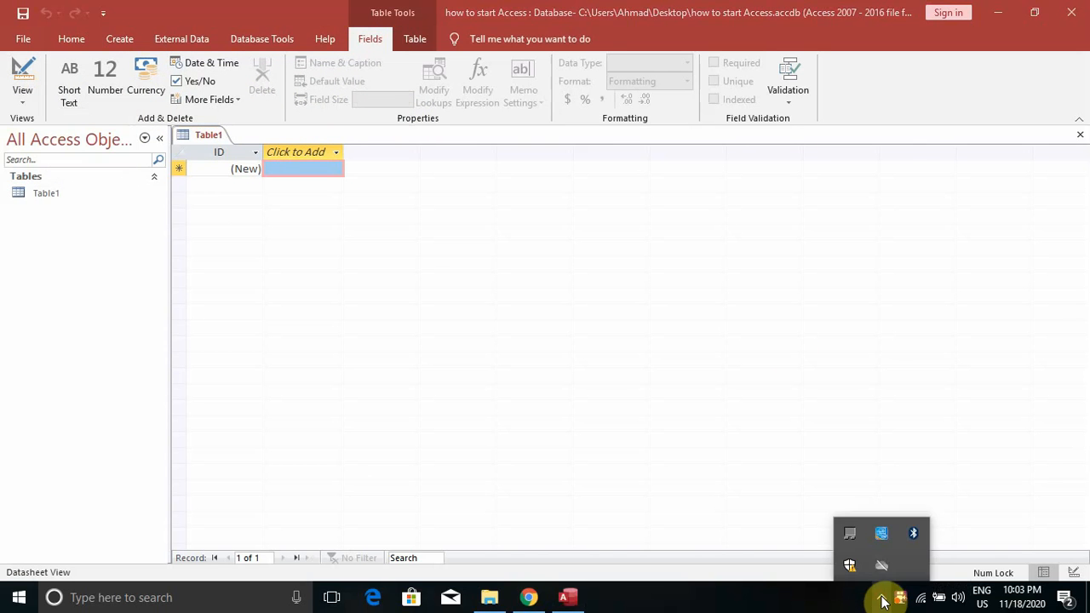
click(900, 600)
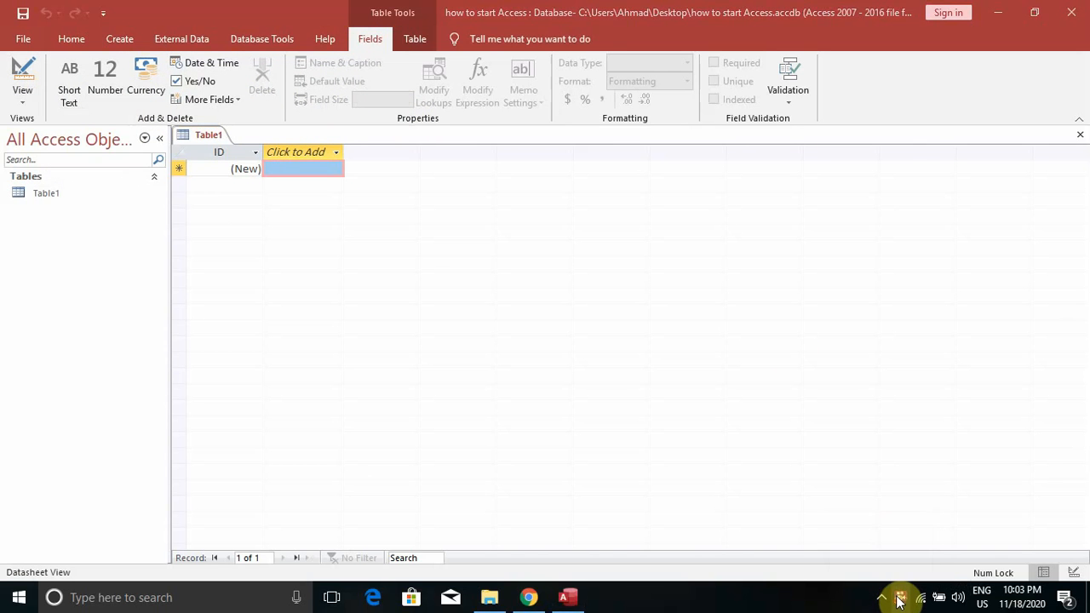
right_click(900, 600)
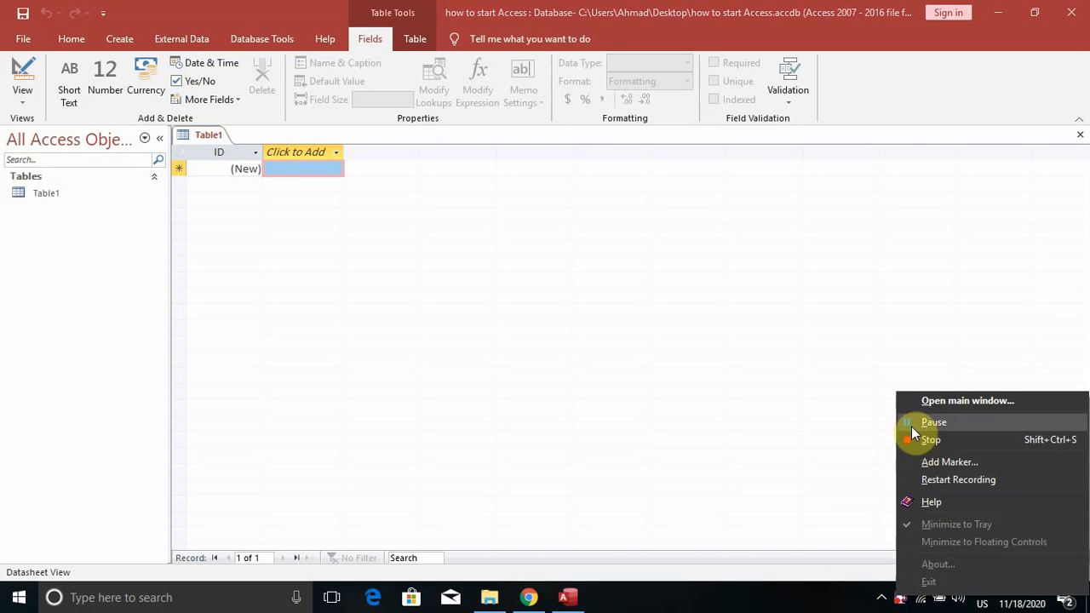
click(932, 422)
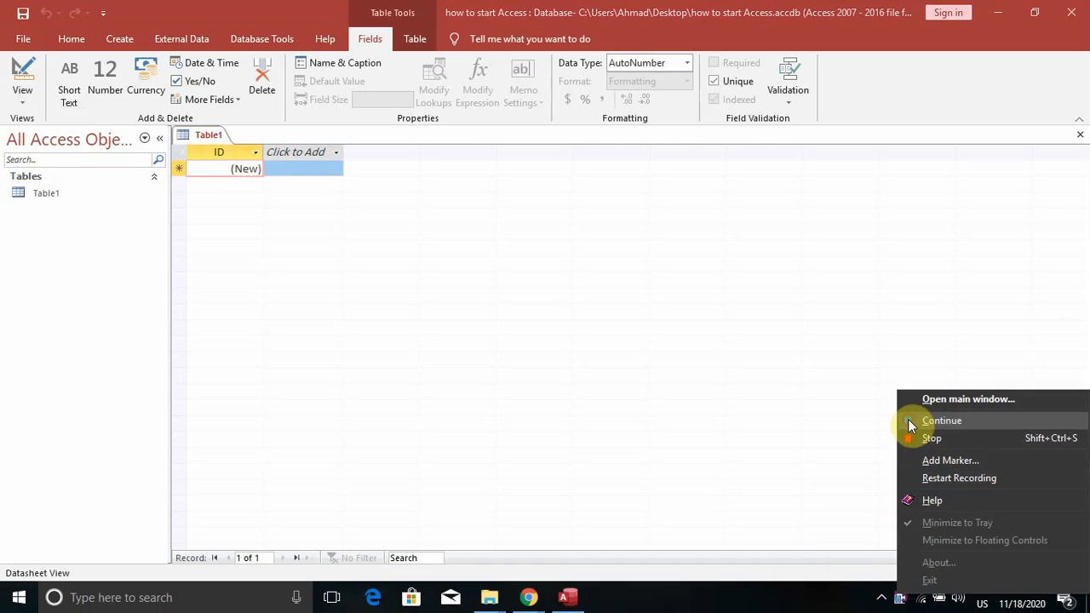
click(909, 423)
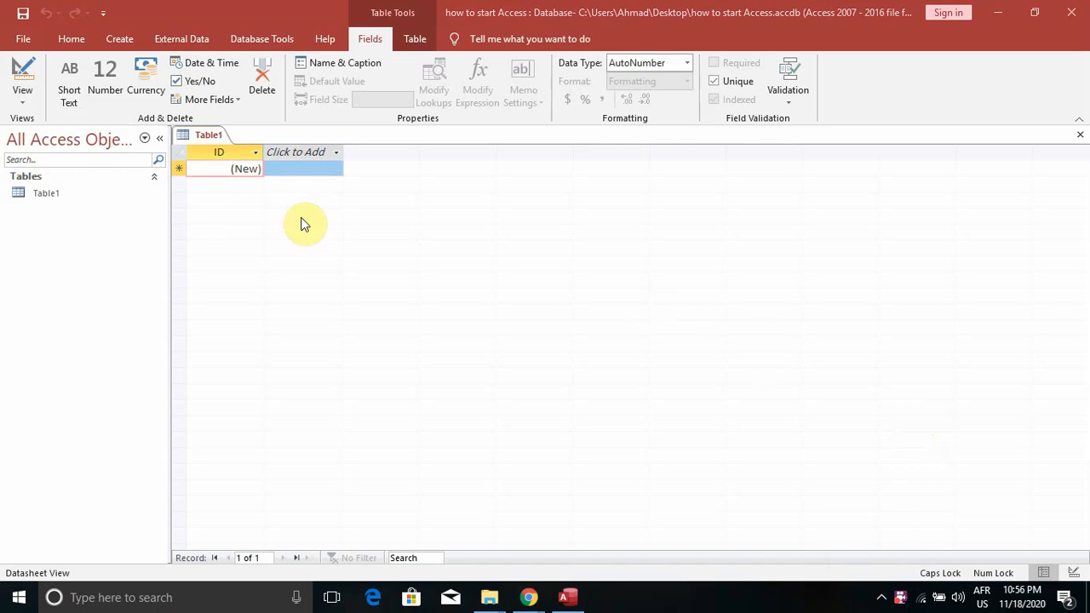
click(122, 41)
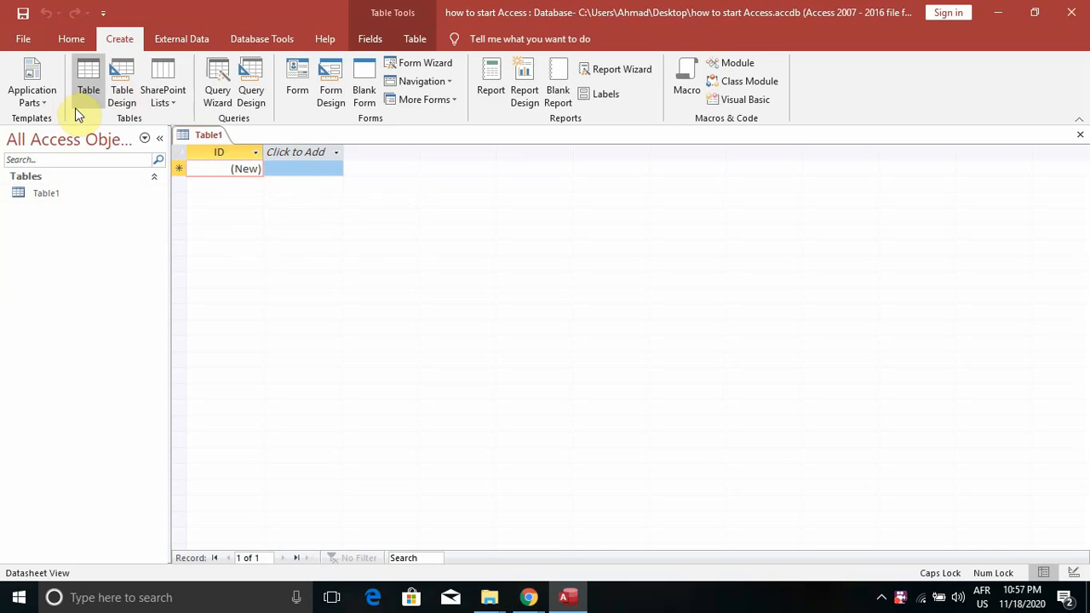
Save Table1 under the name 'personal information'
click(23, 18)
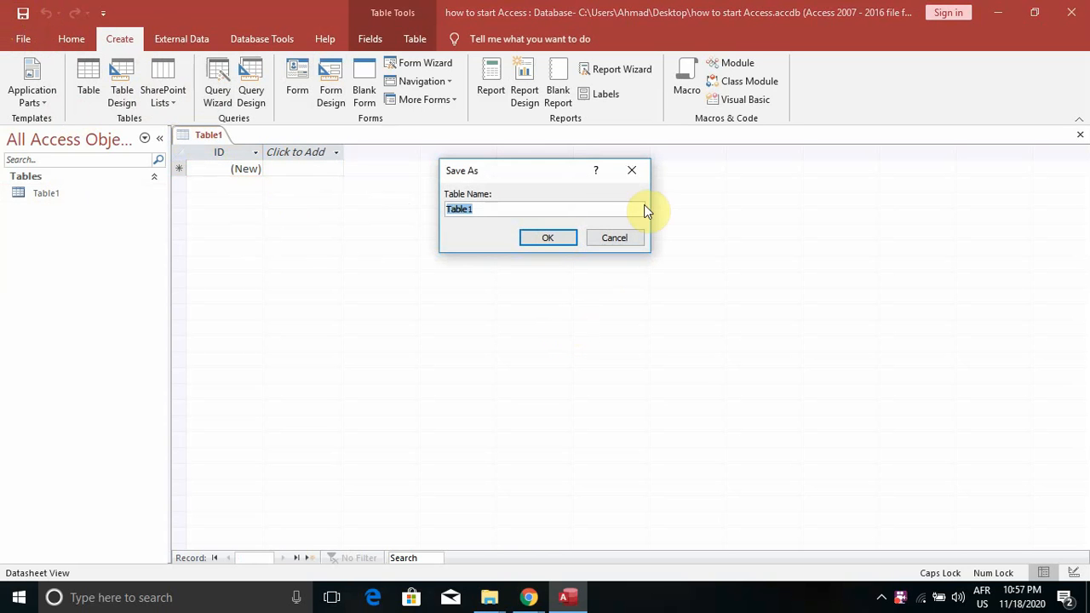
click(633, 172)
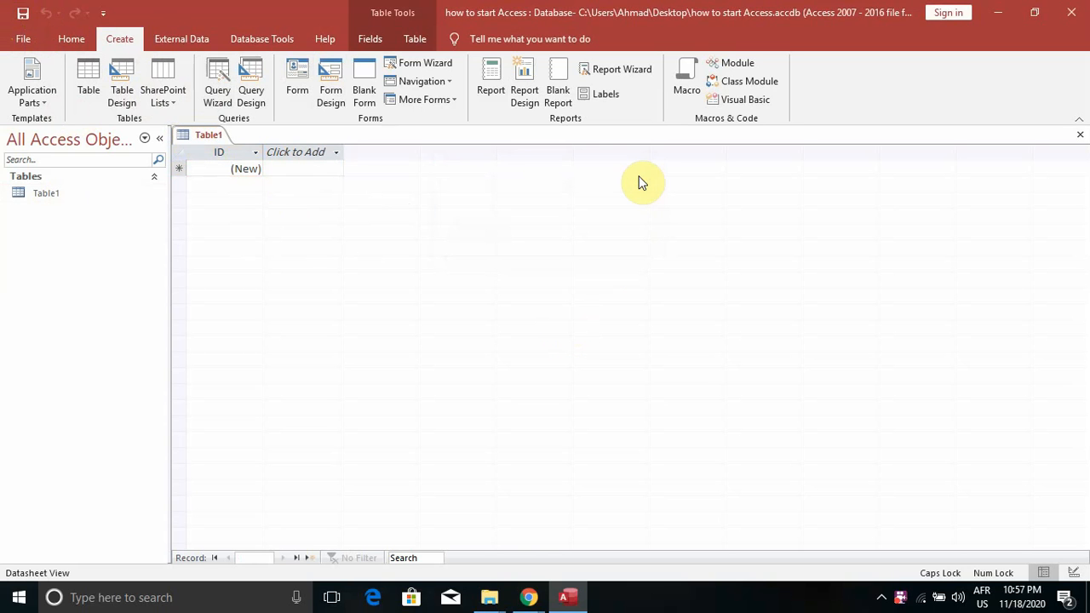
key(ctrl+s)
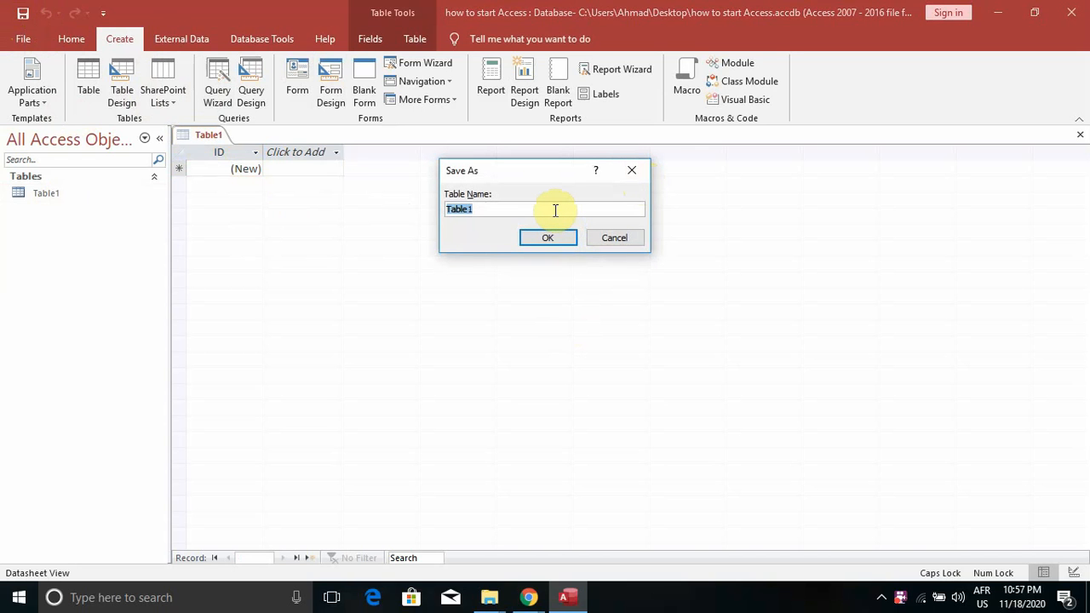
text(personal information)
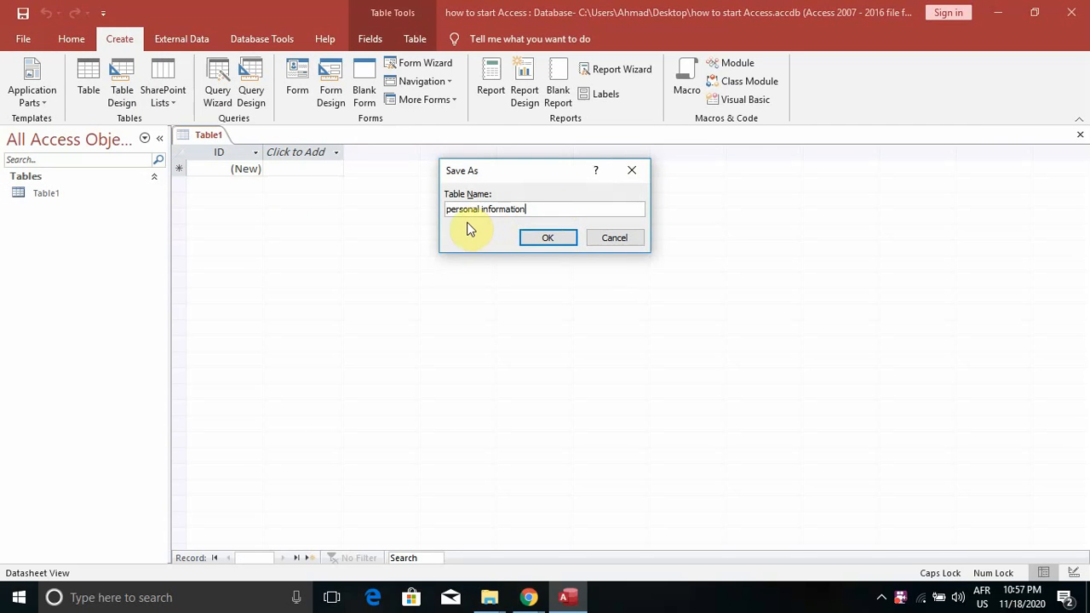
click(553, 239)
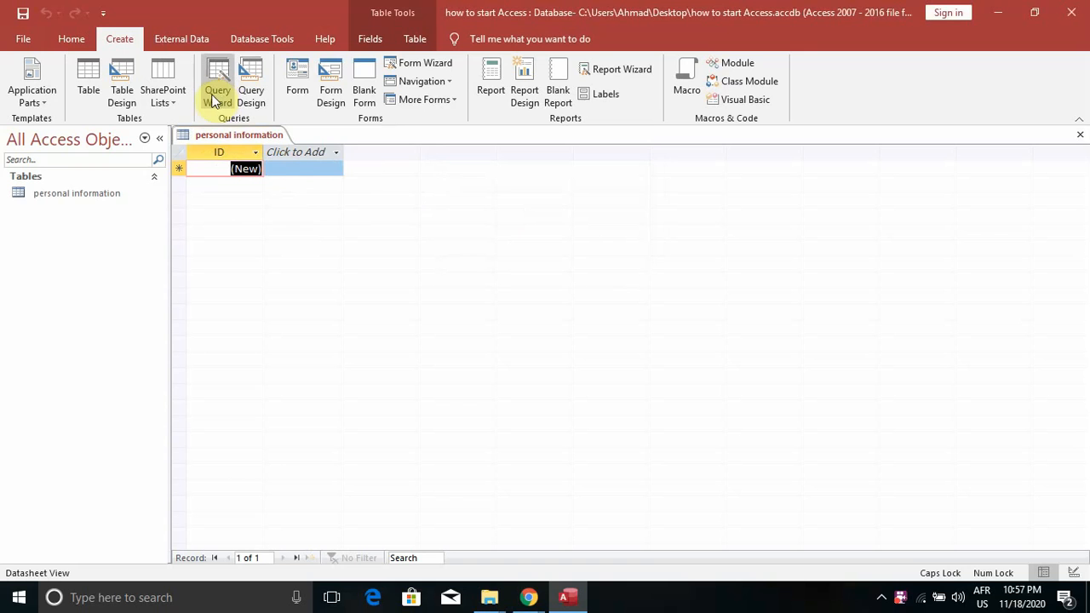
Add a Short Text field named FIRST NAME after ID
click(367, 40)
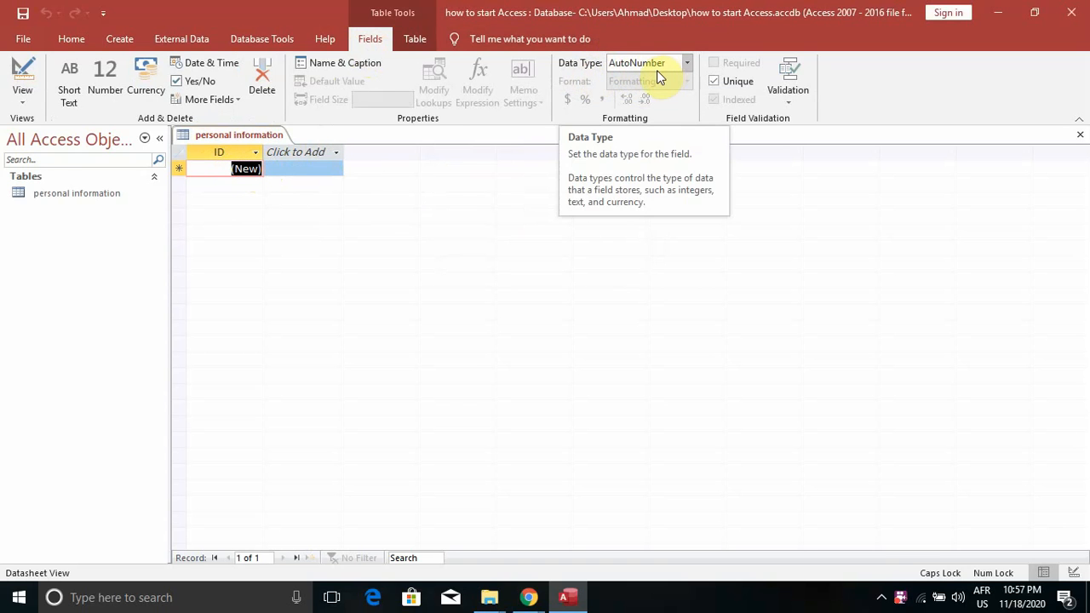
click(286, 167)
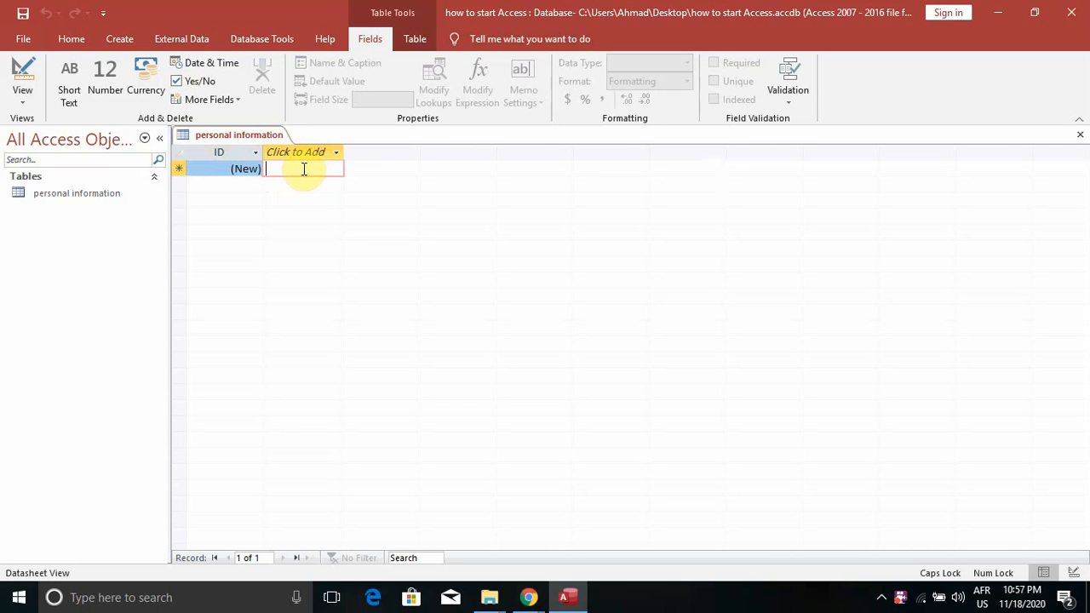
click(291, 150)
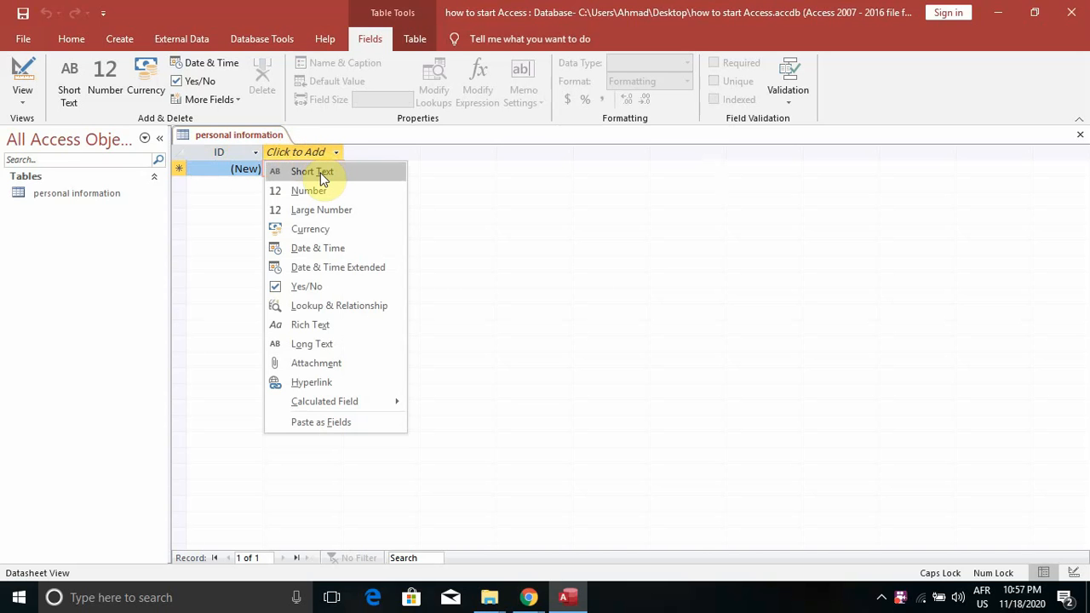
click(336, 153)
click(336, 154)
click(379, 151)
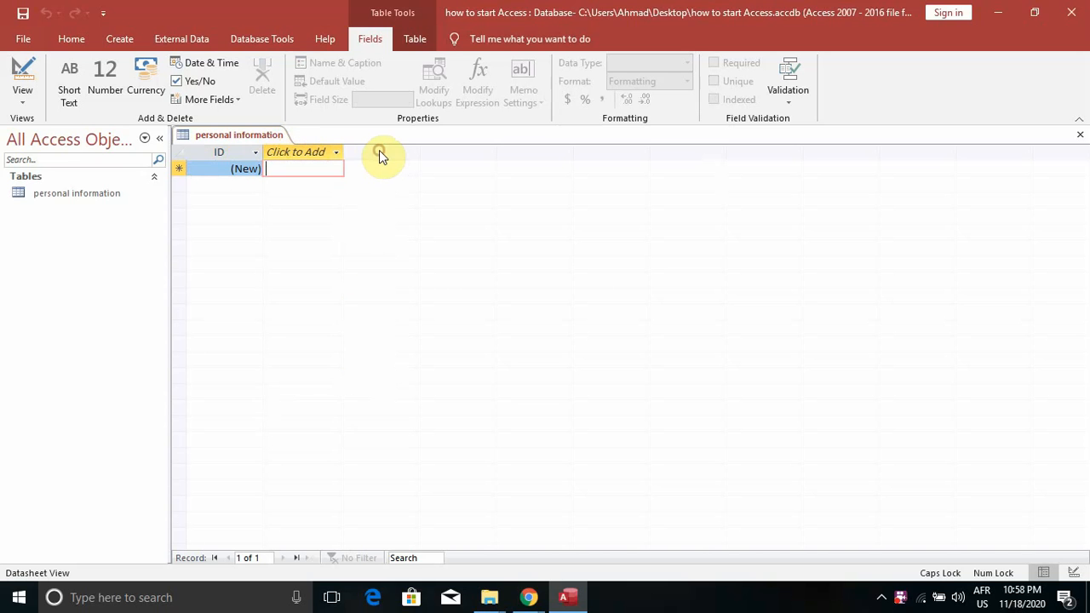
click(307, 174)
click(306, 151)
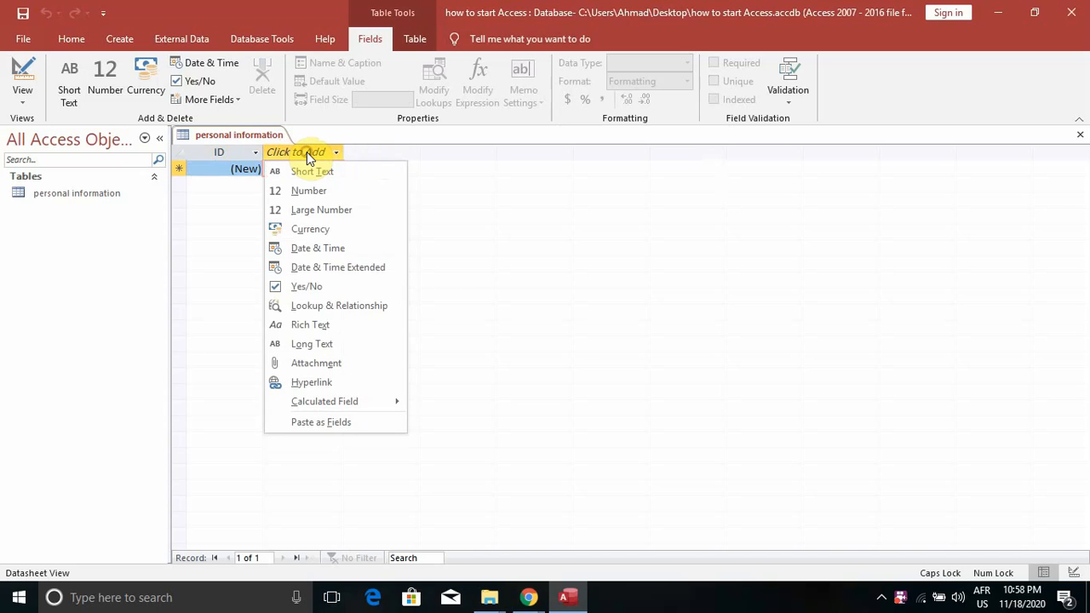
click(306, 152)
click(307, 151)
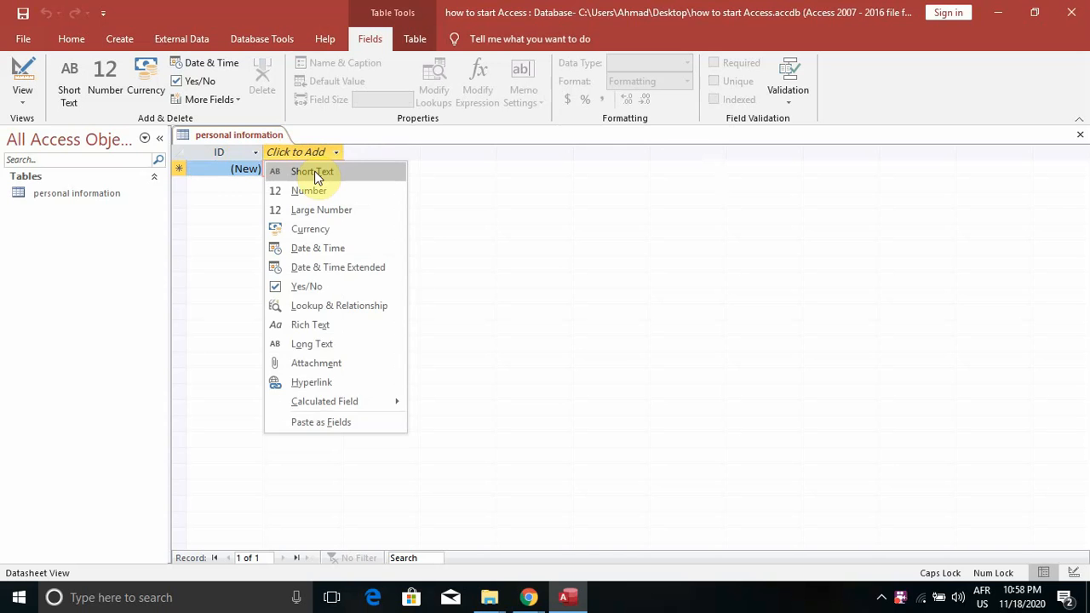
click(313, 174)
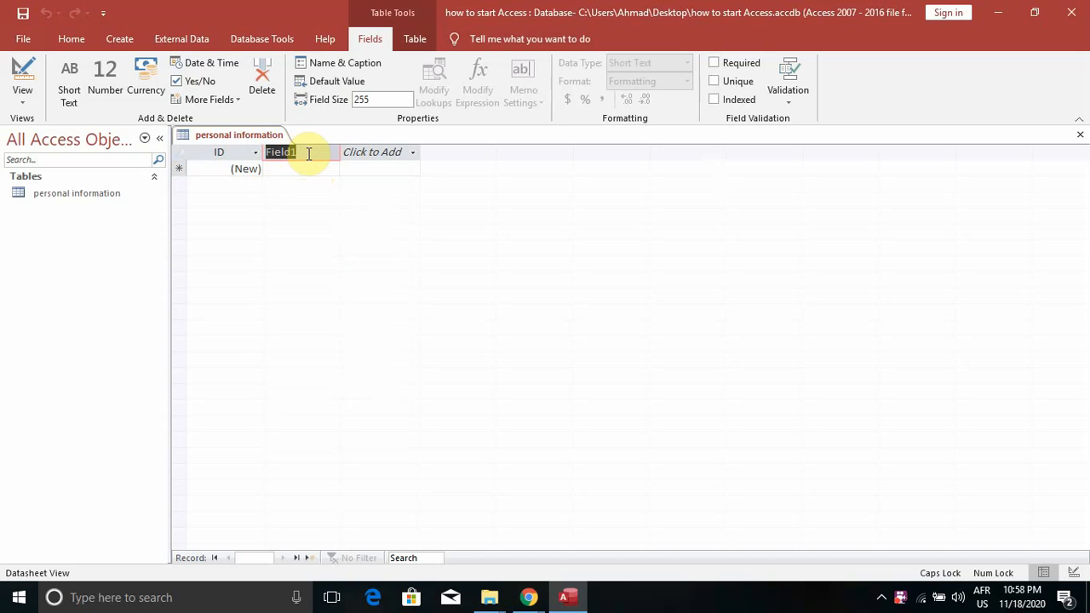
text(FIRST NAME)
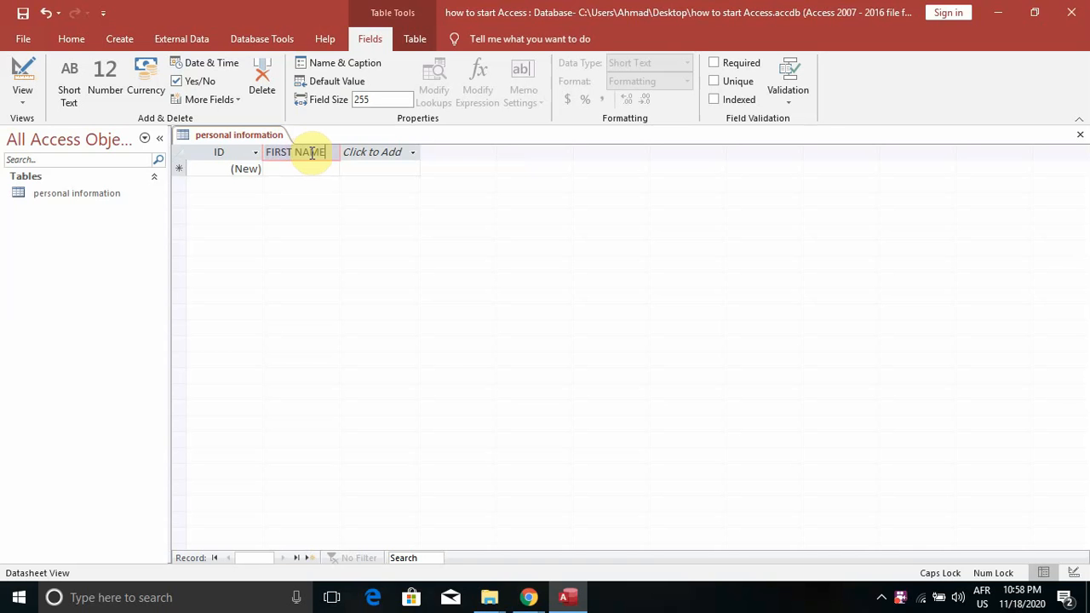
Add a second Short Text field named LAST NAME
click(407, 153)
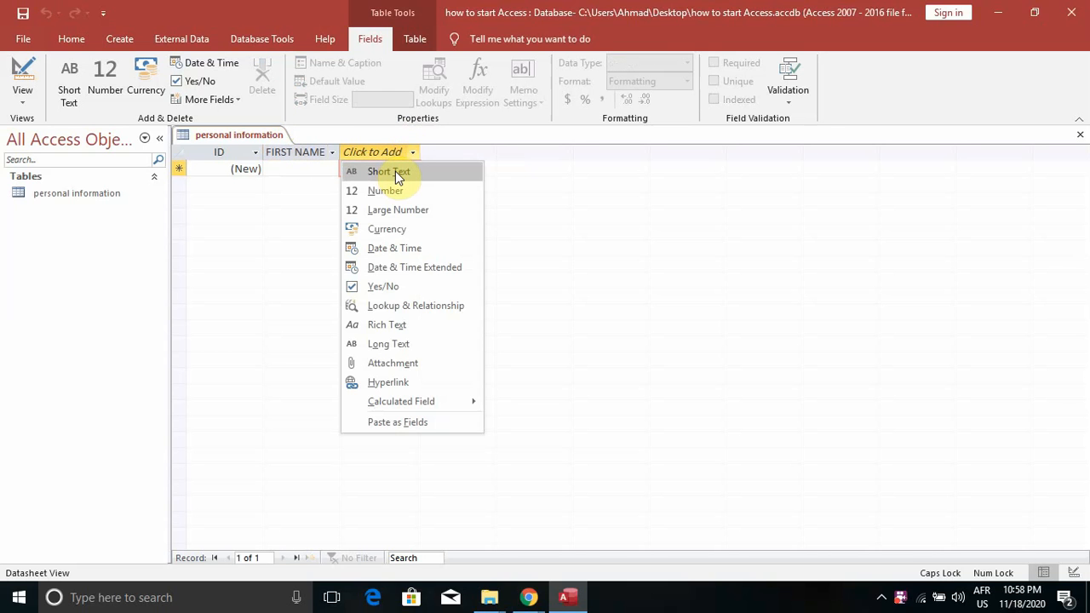
click(395, 171)
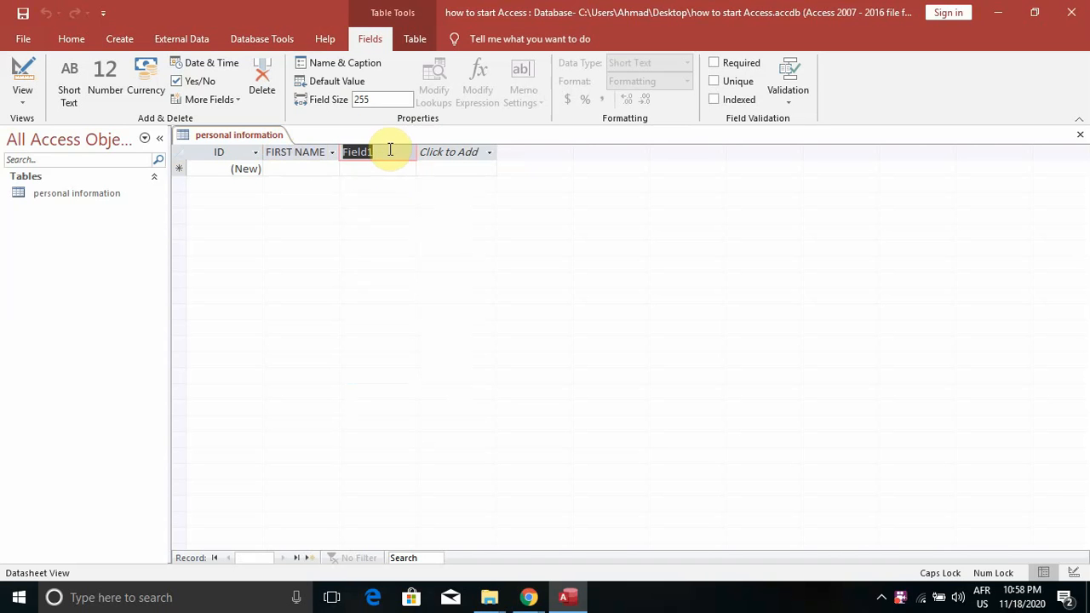
text(LAST NAME)
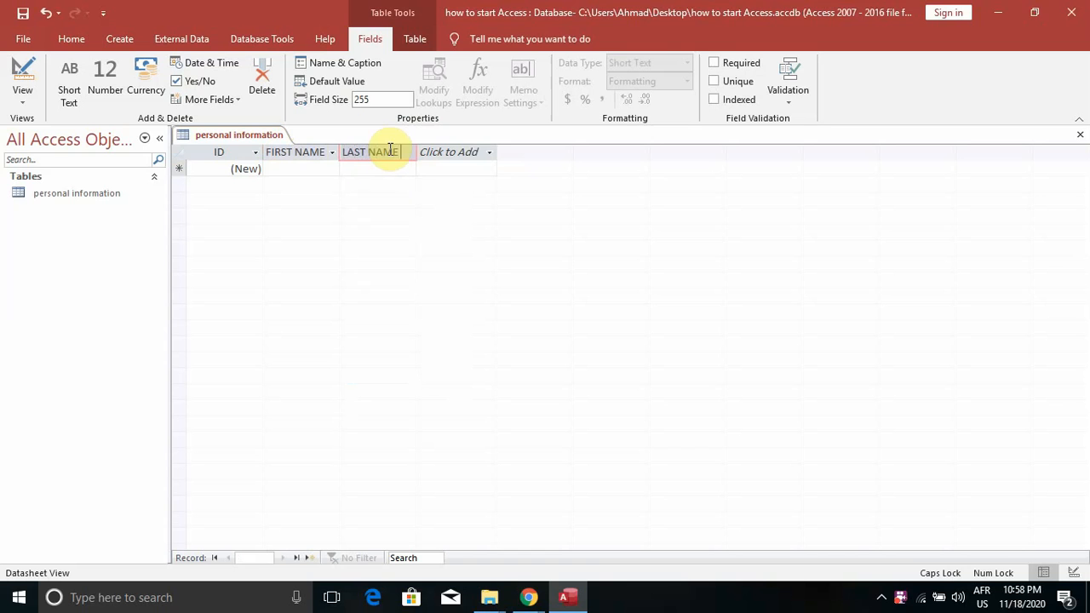
click(465, 152)
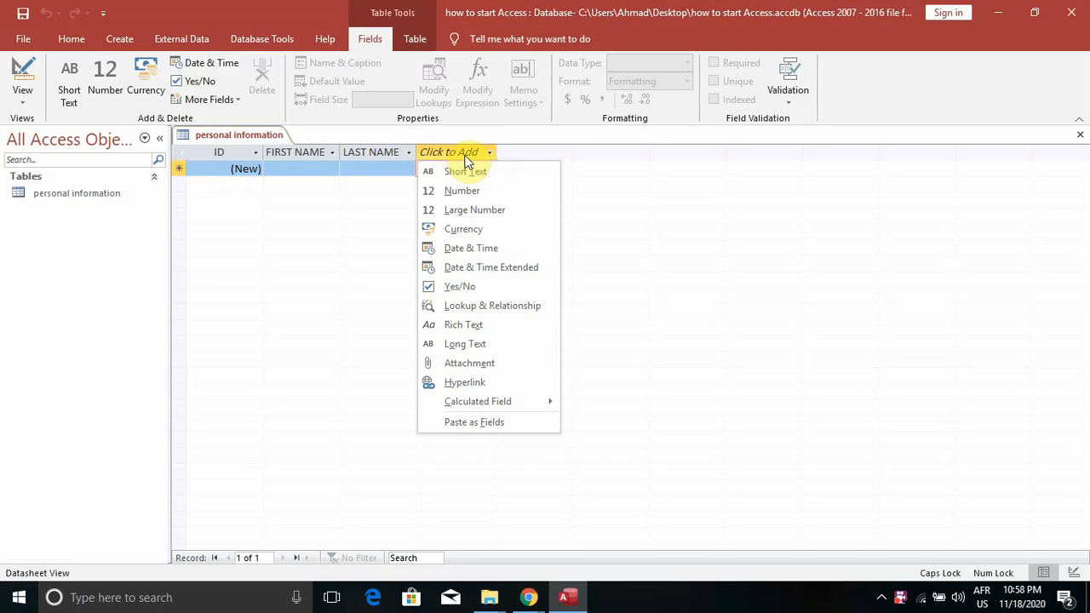
Add a Long Text field and rename Field1 to JOB CODE
click(464, 170)
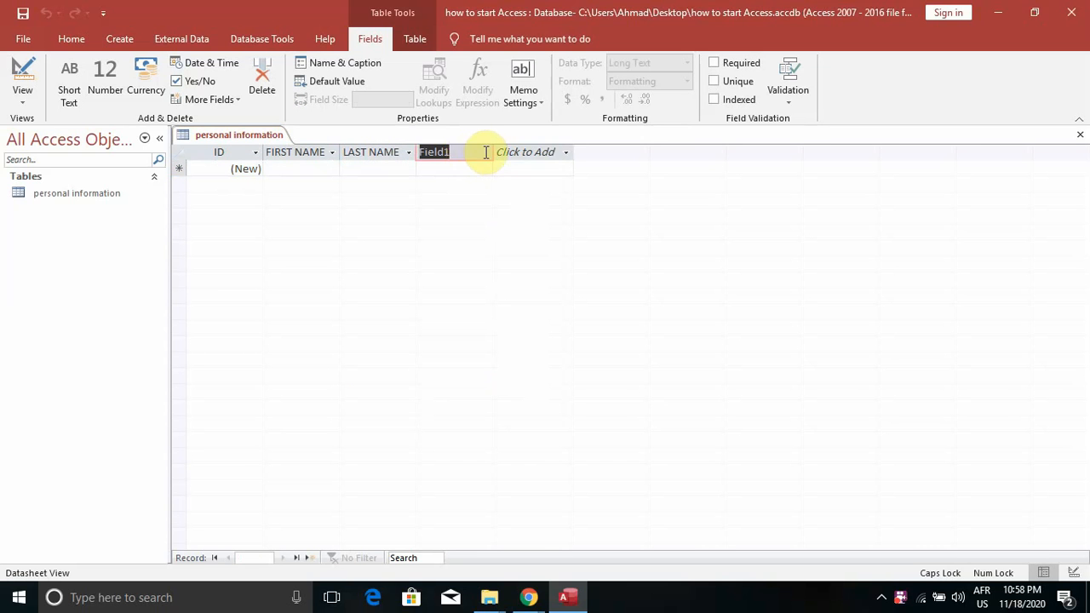
click(475, 151)
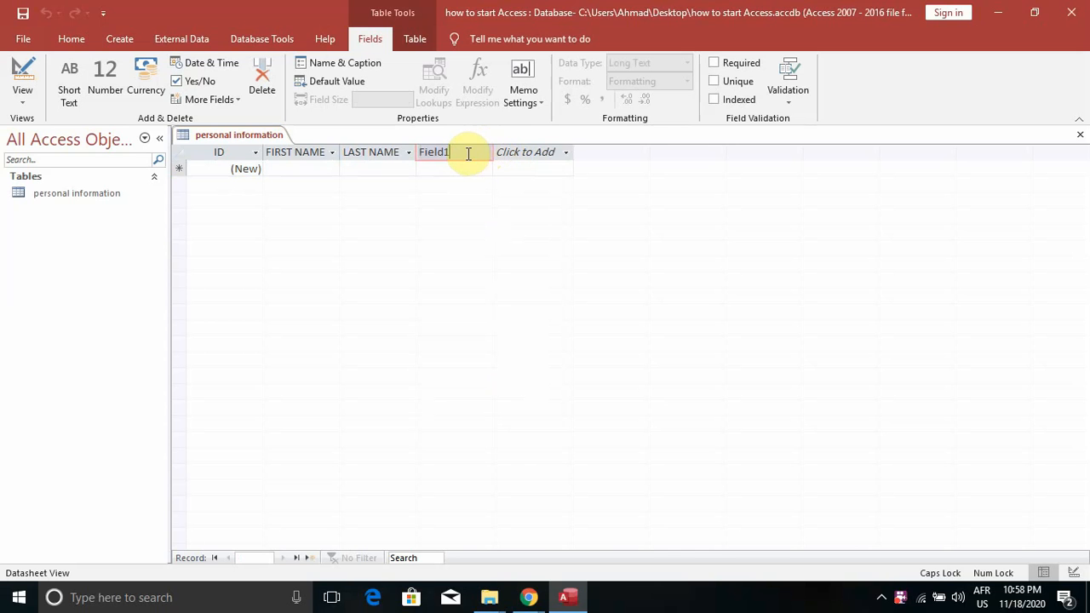
drag(456, 155, 417, 155)
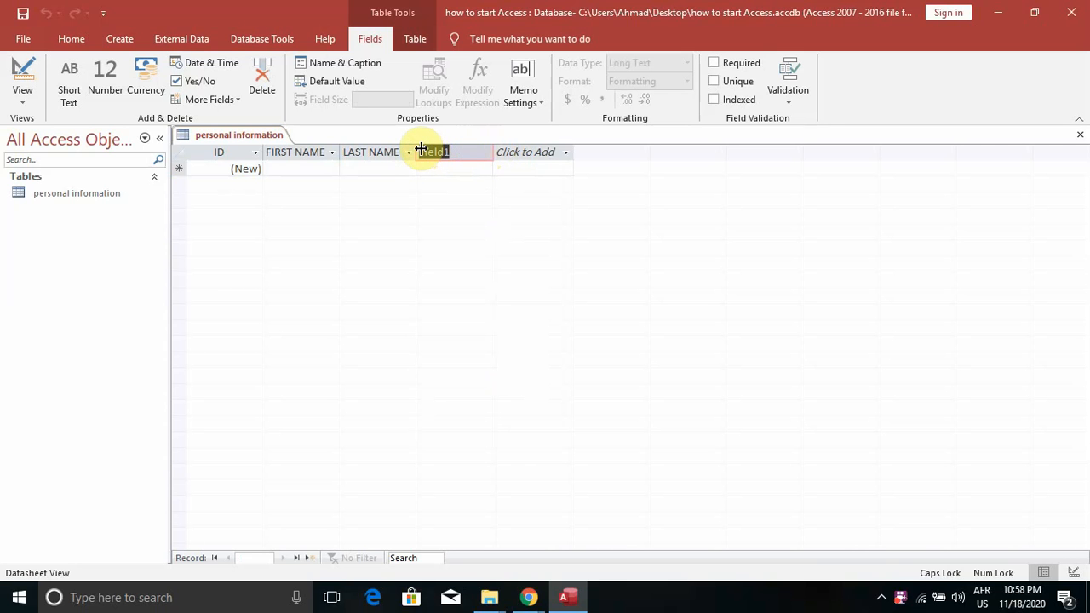
text(JOB CODE)
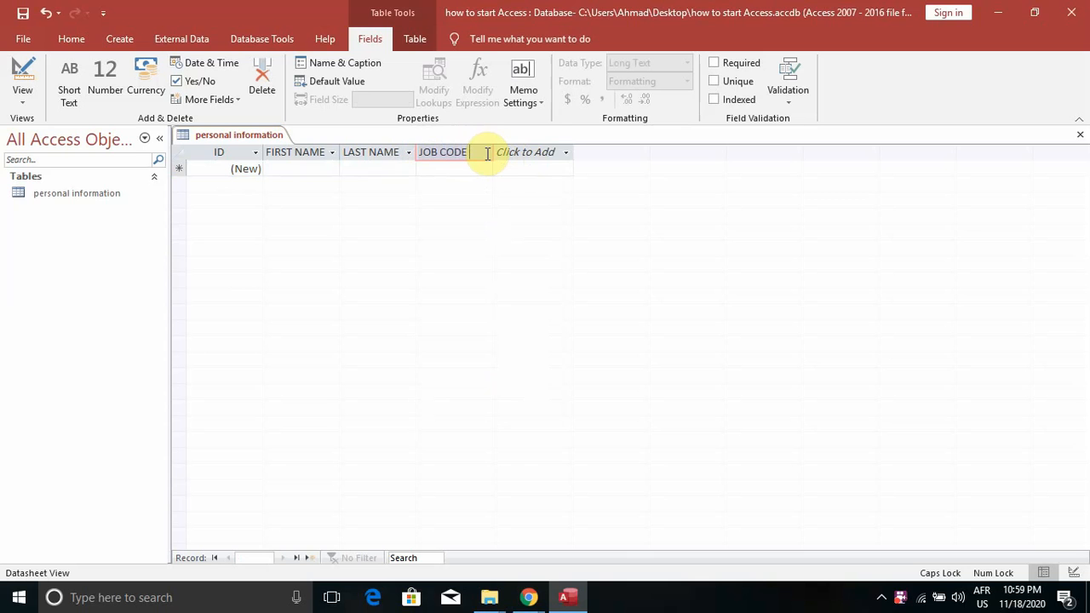
click(516, 152)
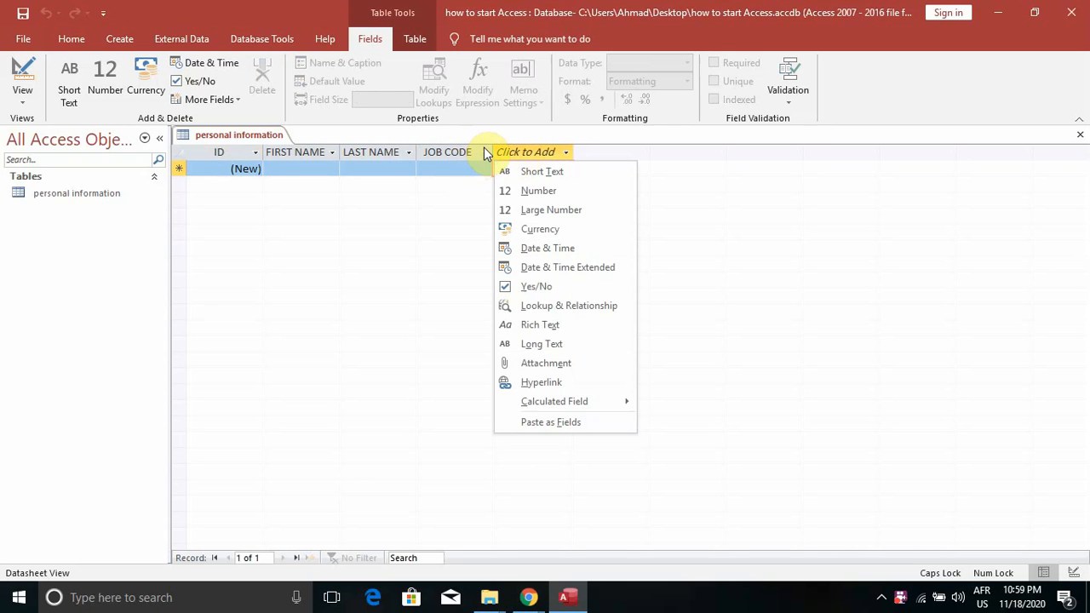
click(483, 152)
click(485, 153)
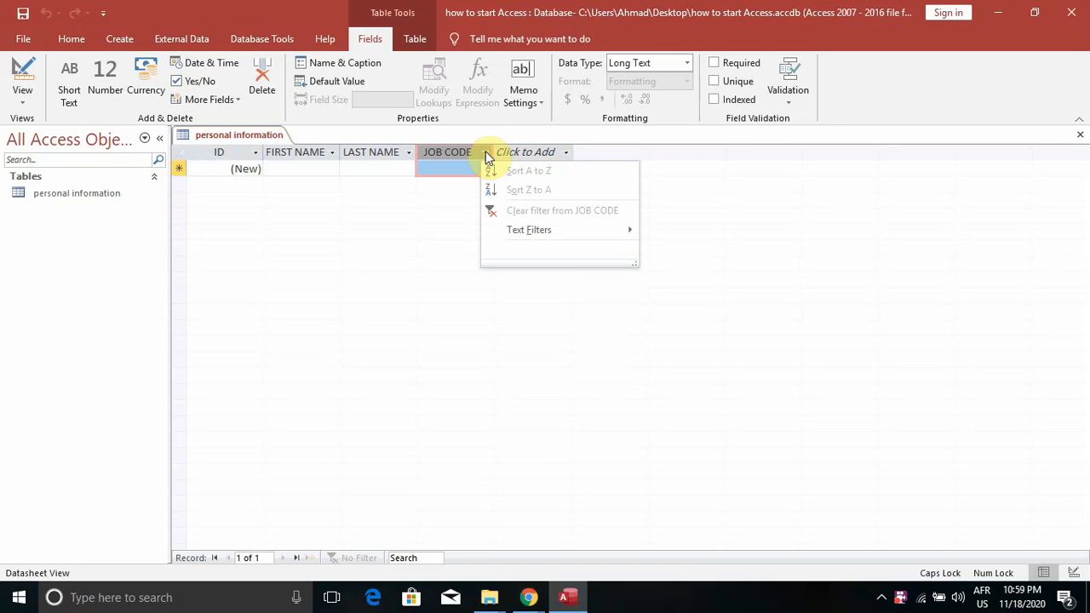
click(466, 149)
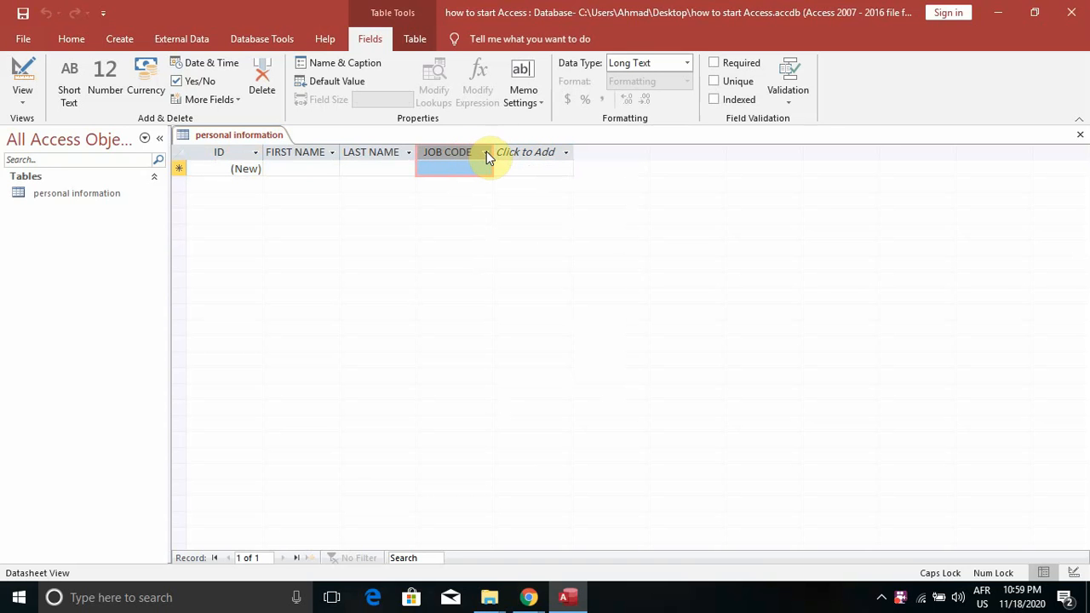
click(486, 152)
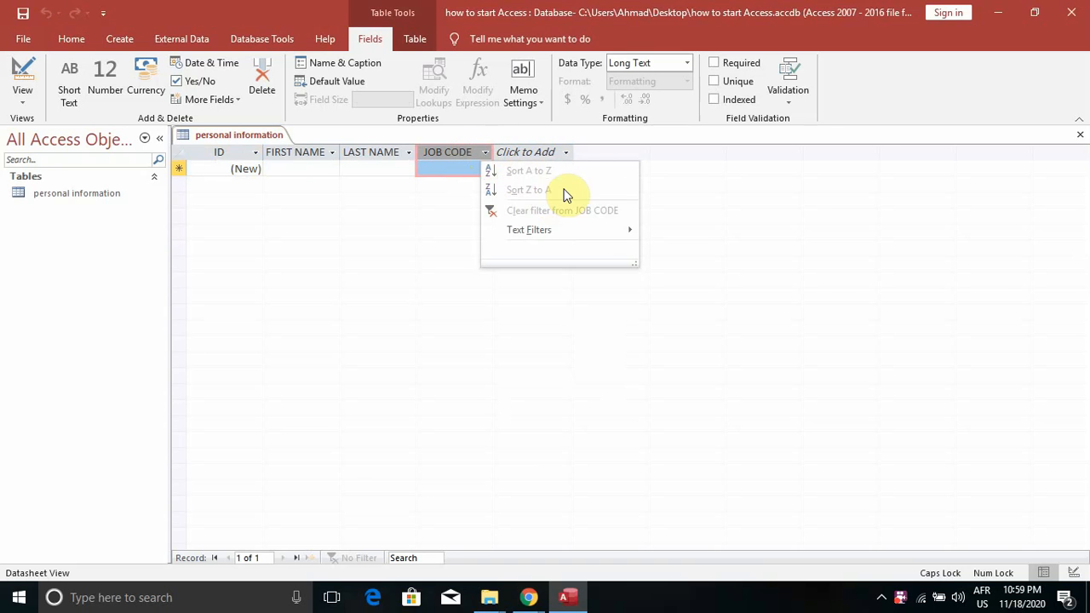
click(199, 44)
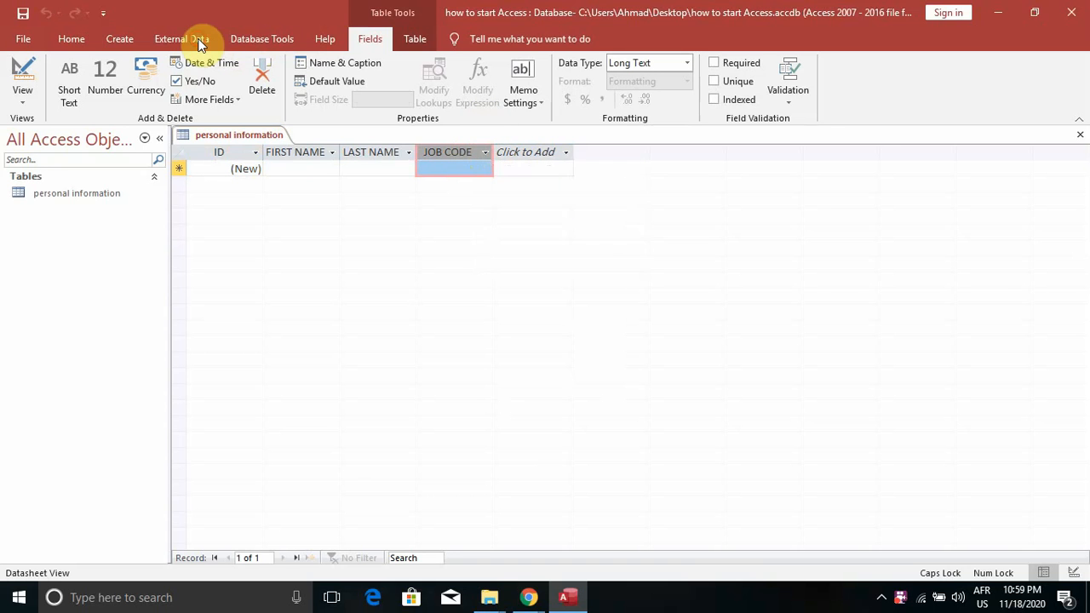
click(199, 43)
click(239, 34)
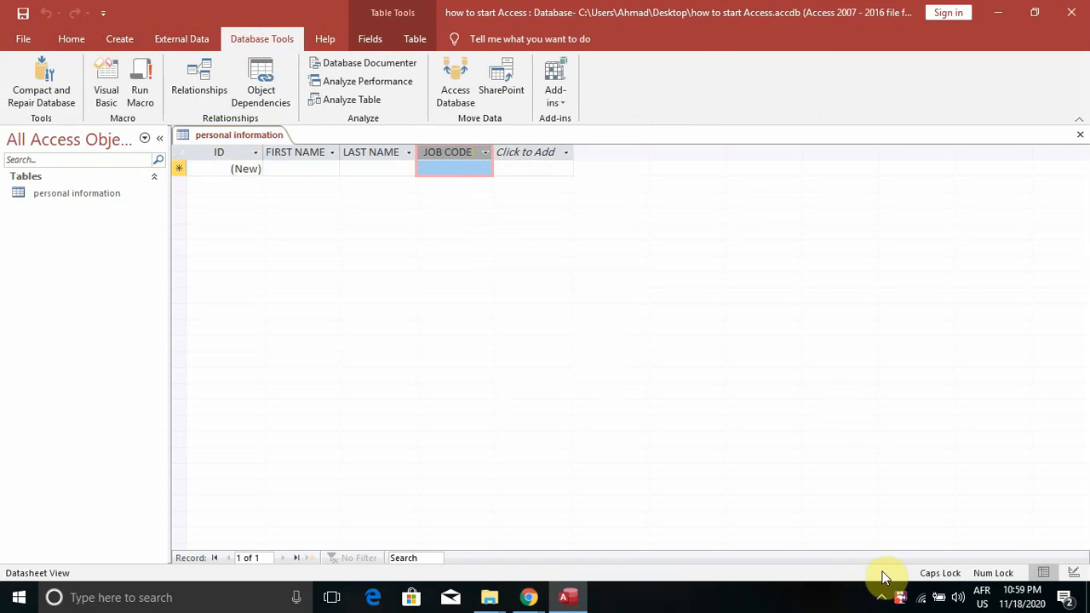
click(903, 599)
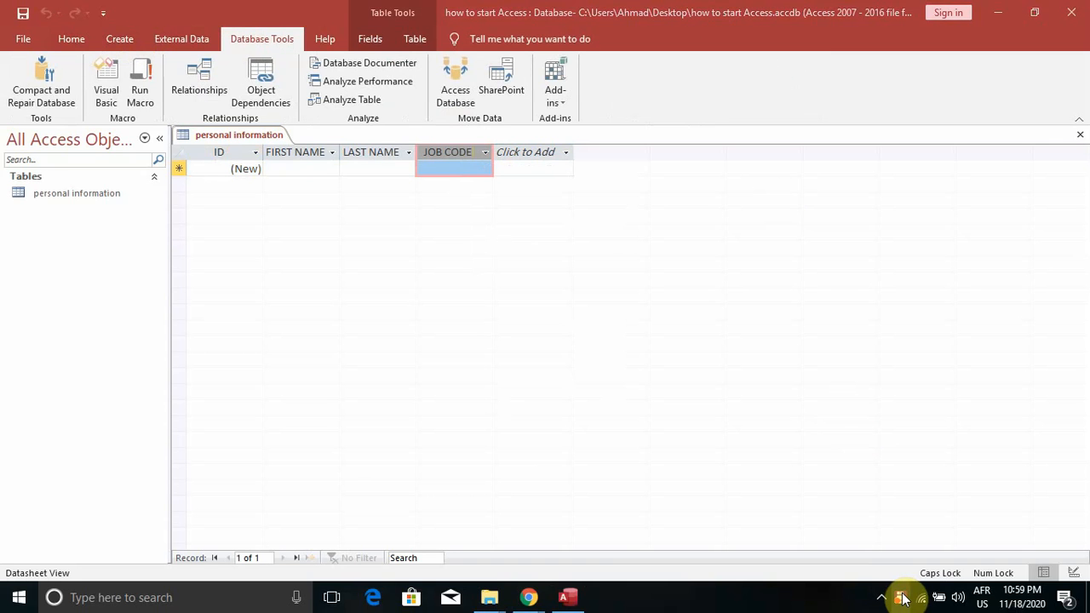
right_click(904, 599)
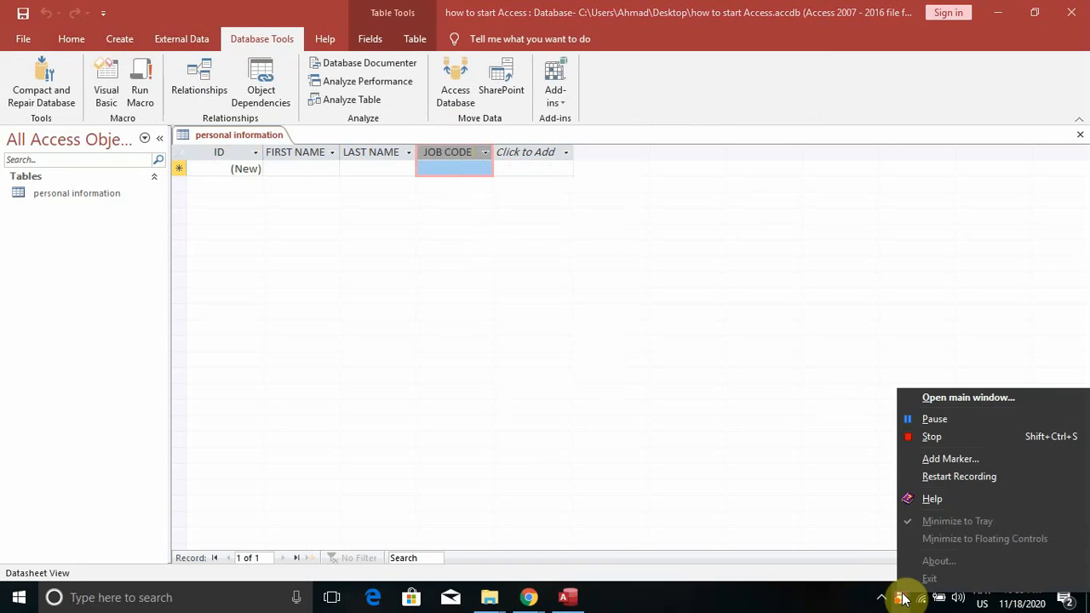
click(916, 422)
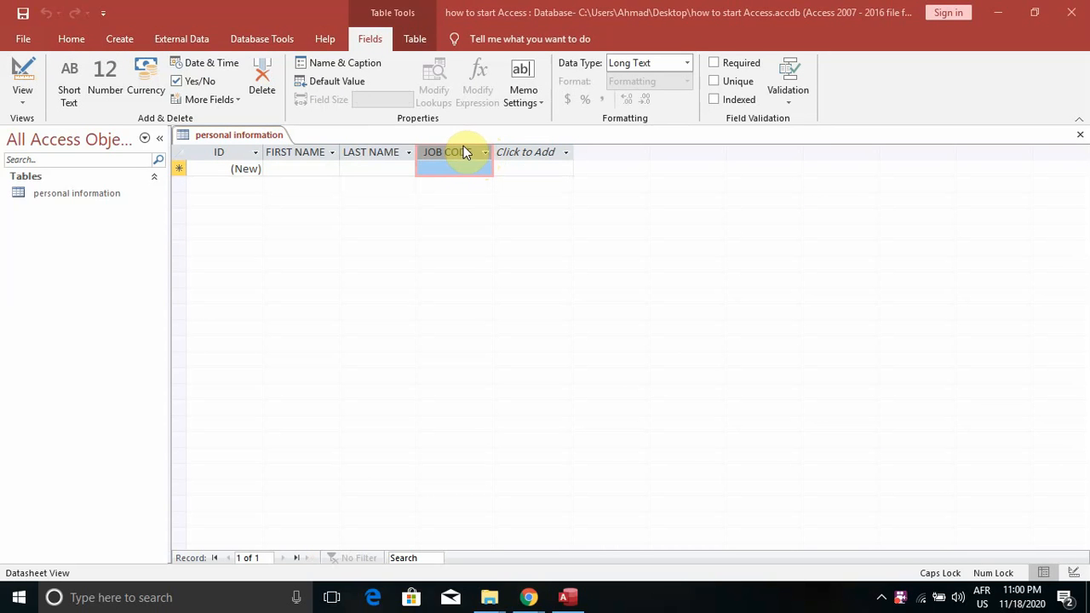
Change the JOB CODE field's data type from Long Text to Short Text
click(485, 153)
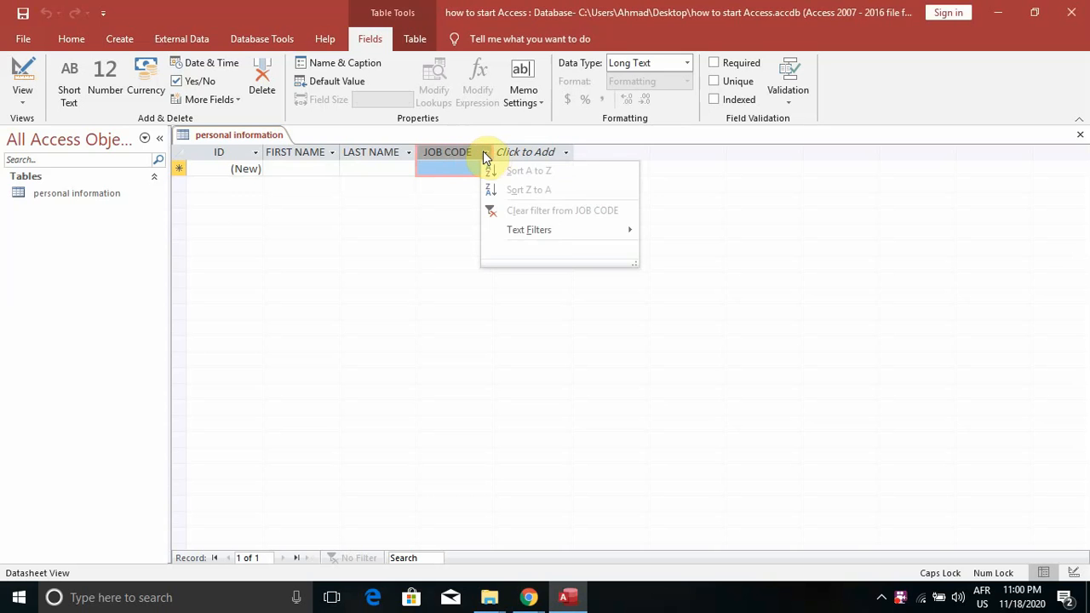
click(483, 154)
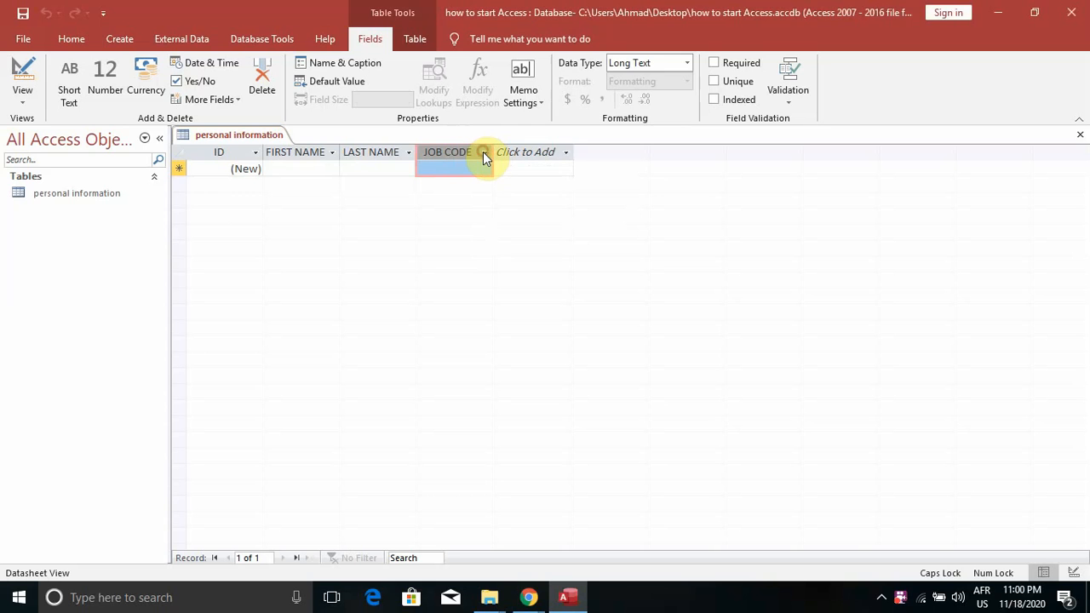
click(687, 64)
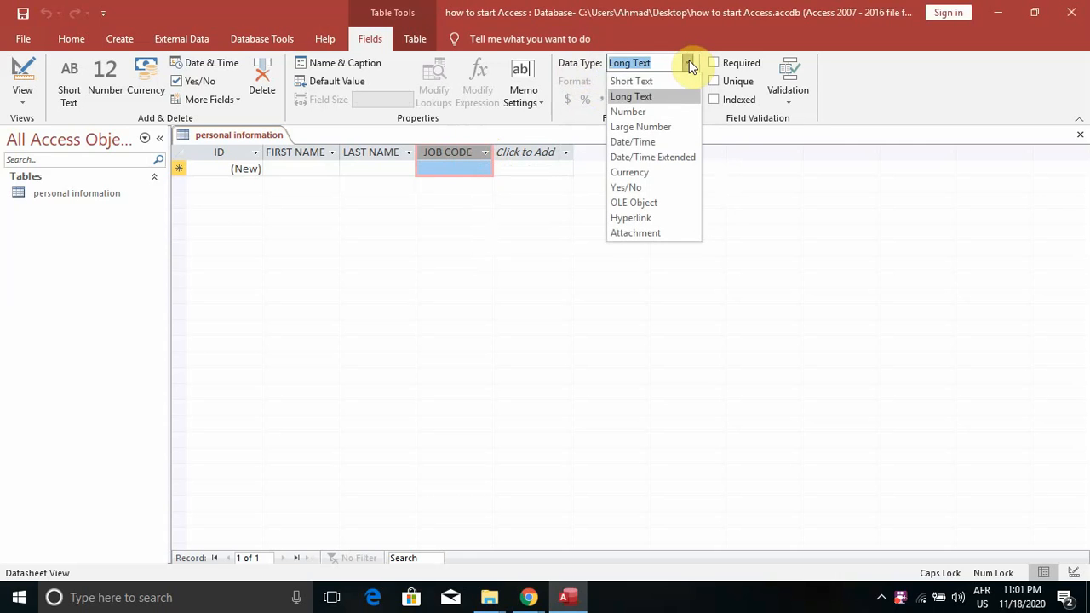
click(637, 91)
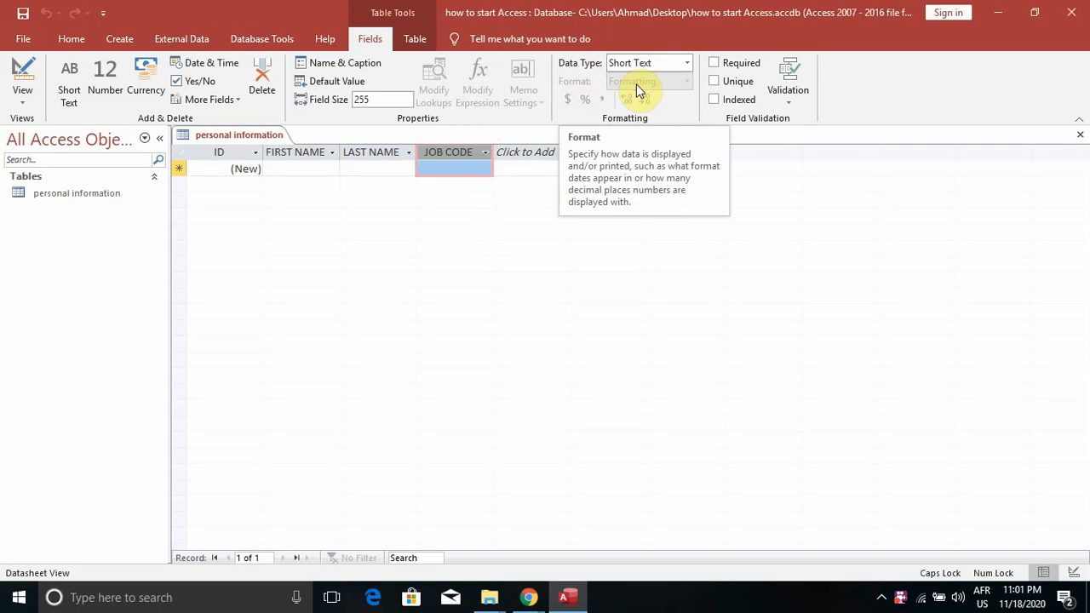
click(540, 155)
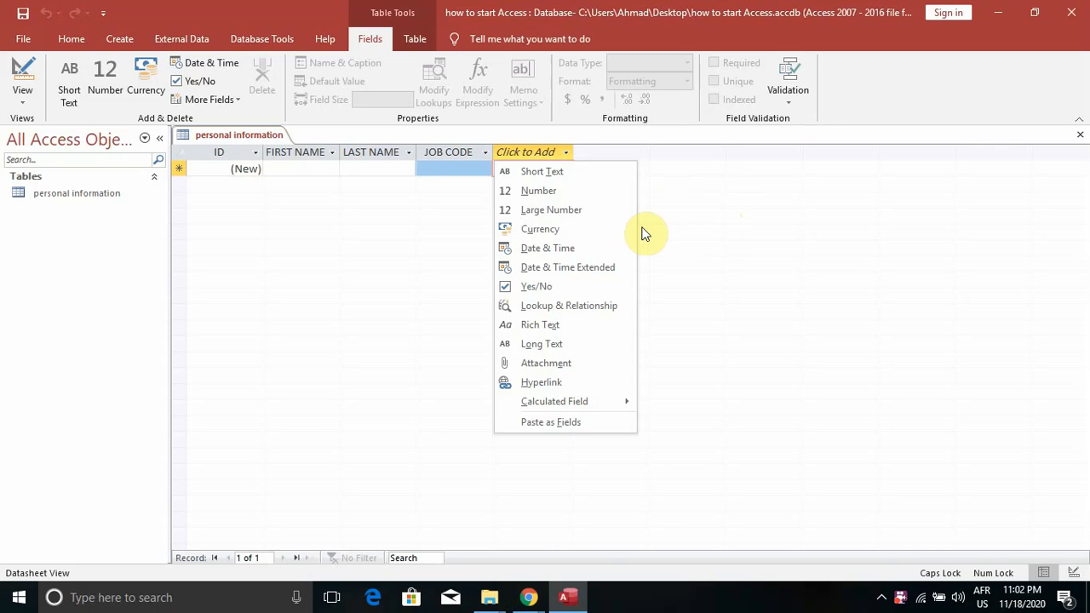
Add a Large Number field after JOB CODE, accept the warning, and name it NATIONAL I NO
click(549, 210)
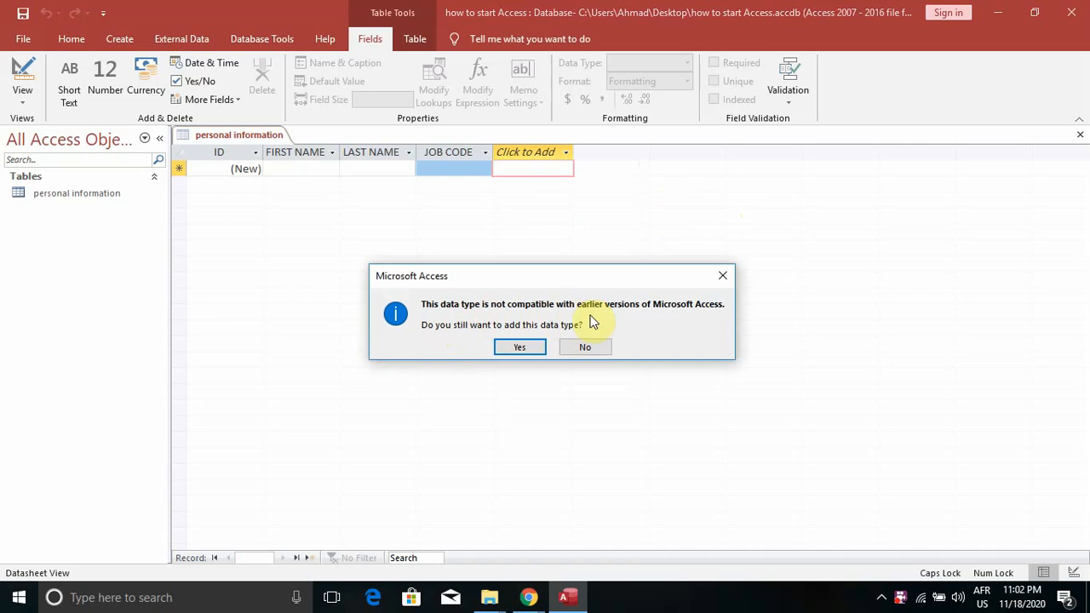
click(520, 347)
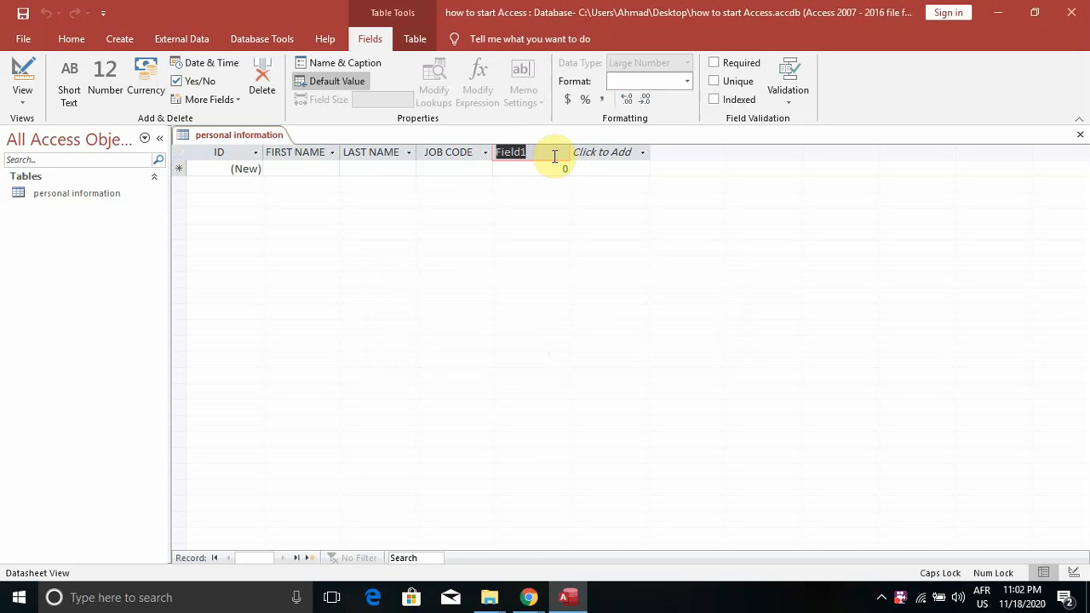
text(NATION)
text(A)
text(L I)
text( N)
text(O.)
click(598, 153)
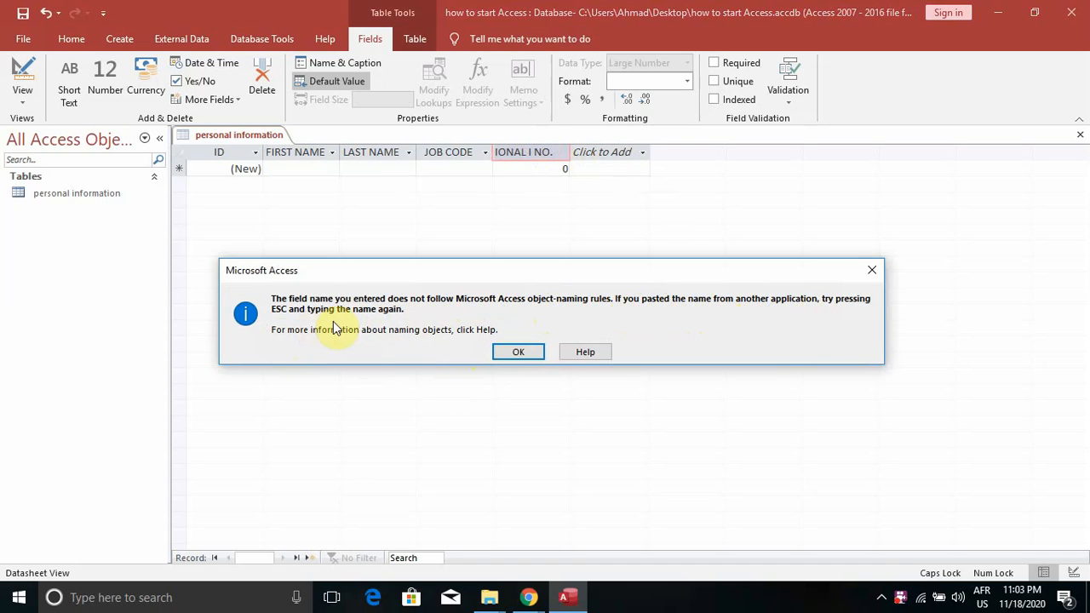
click(518, 353)
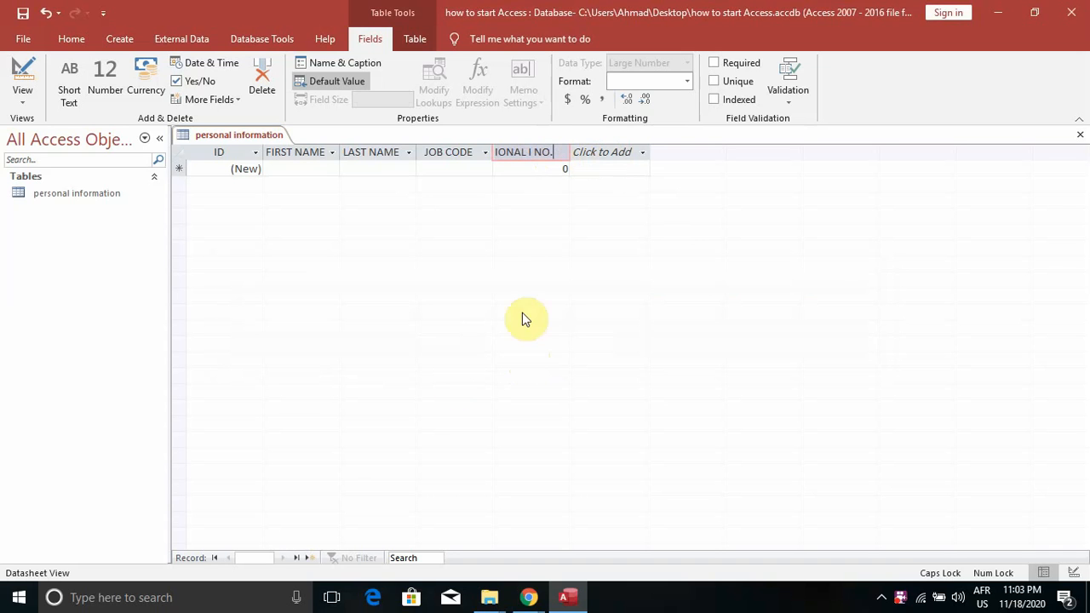
click(591, 155)
click(593, 160)
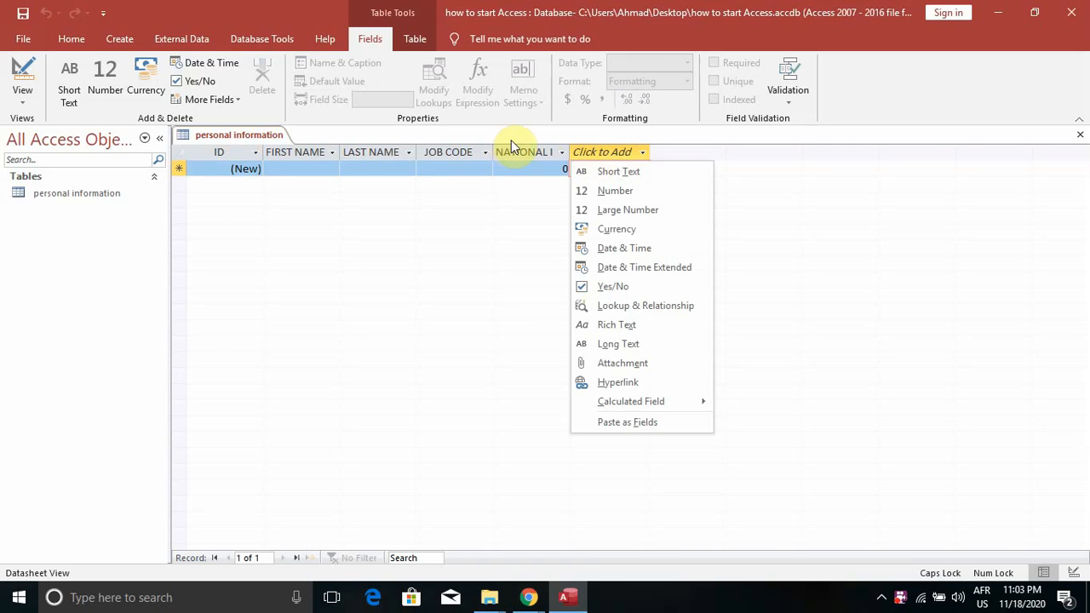
Add a Short Text field named SCHOOL CERTIFICATE after the national number column
click(630, 173)
click(635, 155)
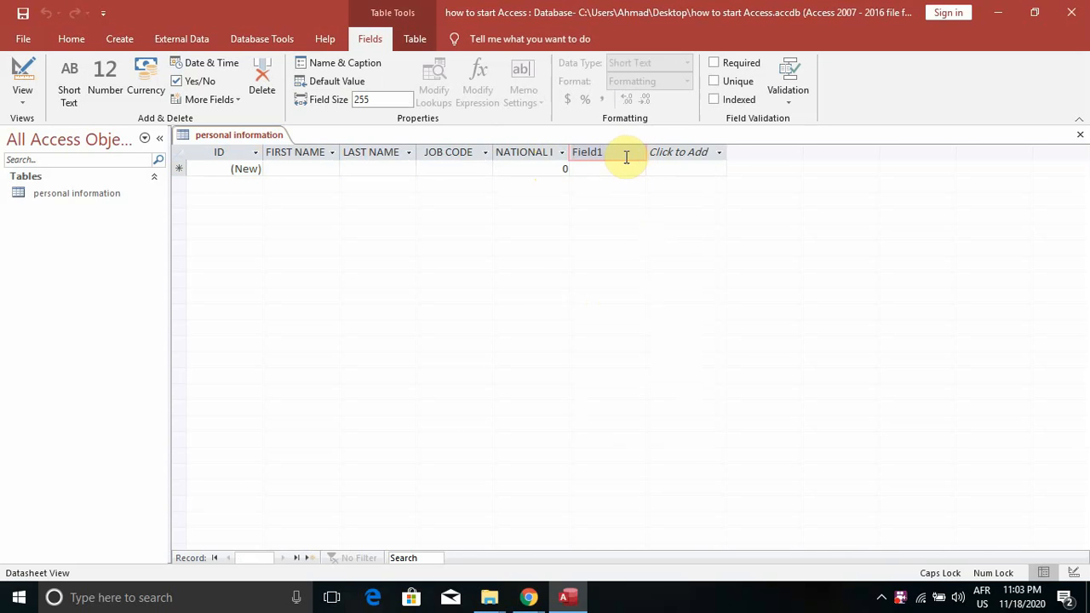
drag(618, 153, 567, 159)
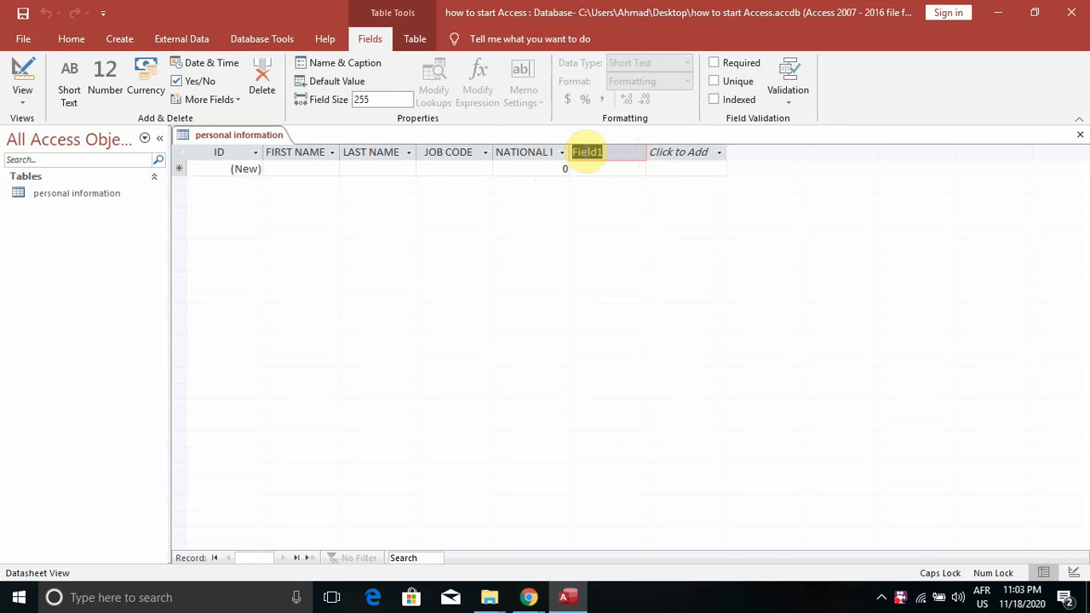
text(SC)
text(HOOL)
text( CER)
text(TIF)
text(ICA)
text(TE)
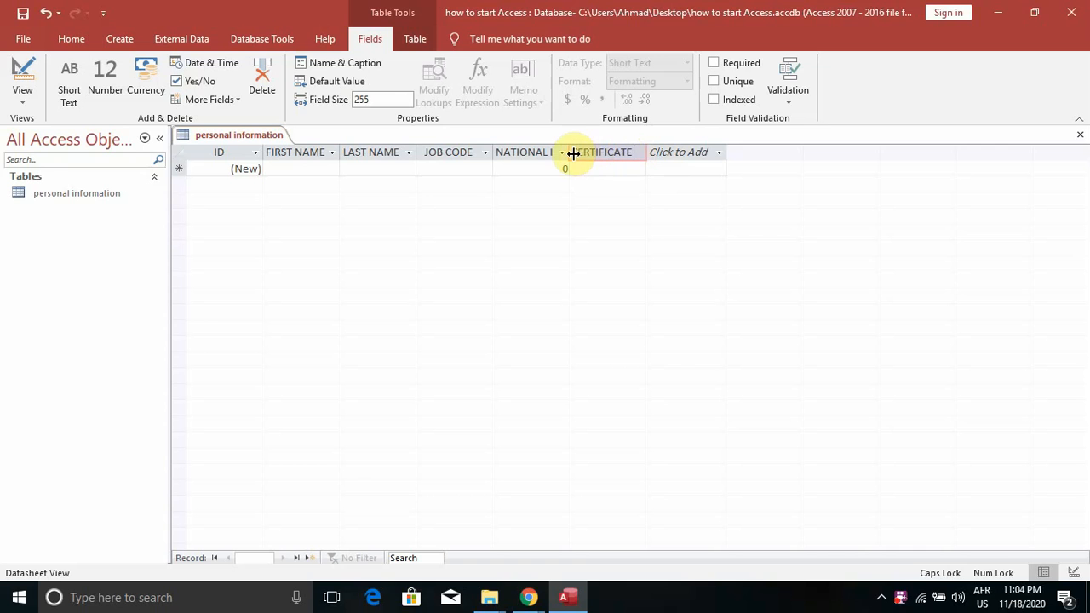
click(574, 153)
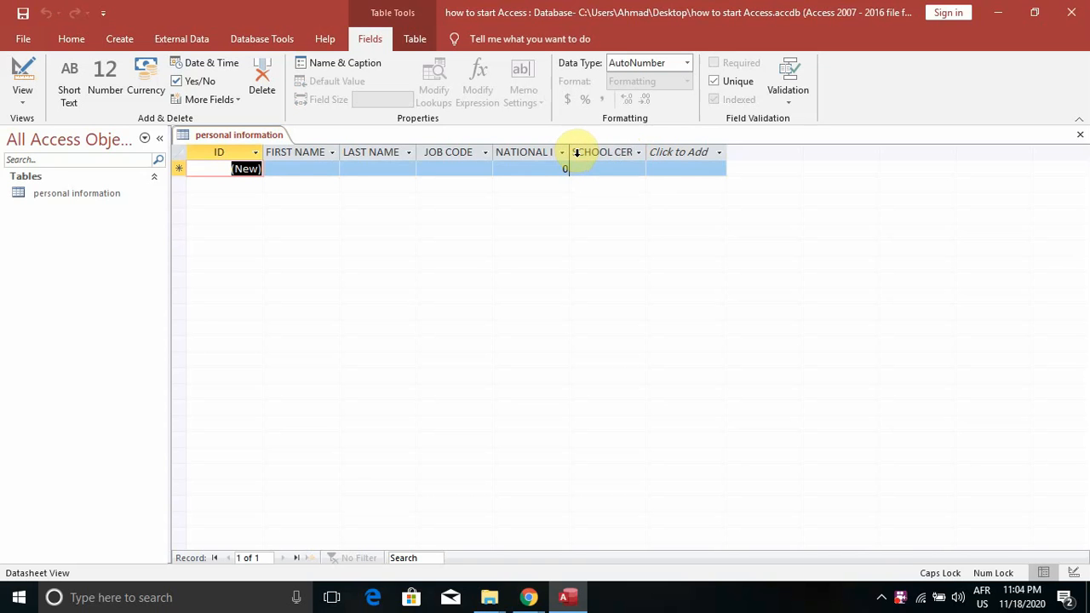
click(575, 153)
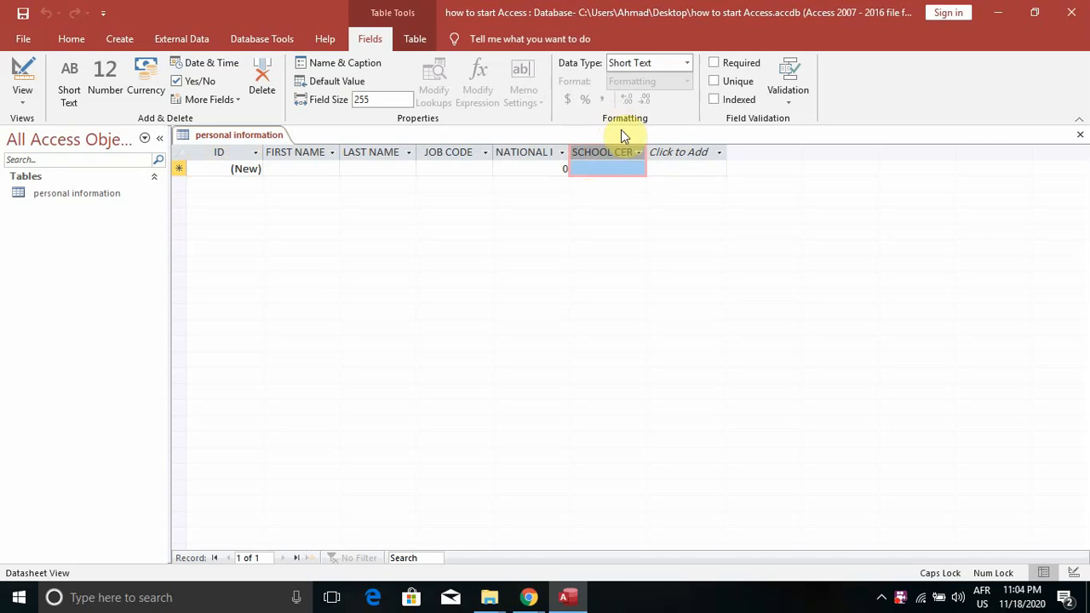
double_click(613, 154)
click(612, 153)
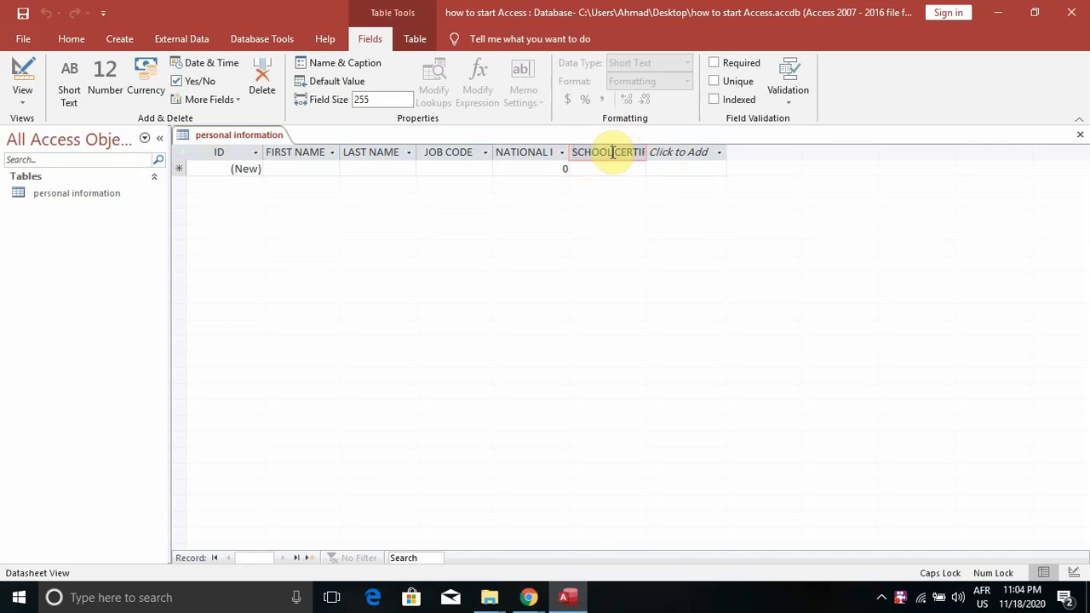
double_click(612, 152)
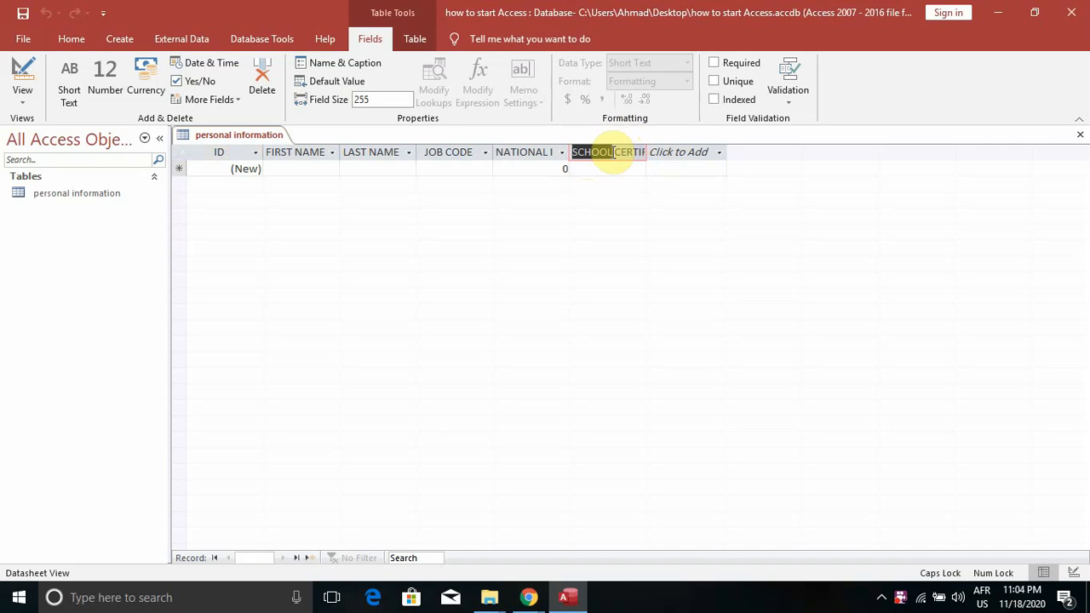
click(694, 155)
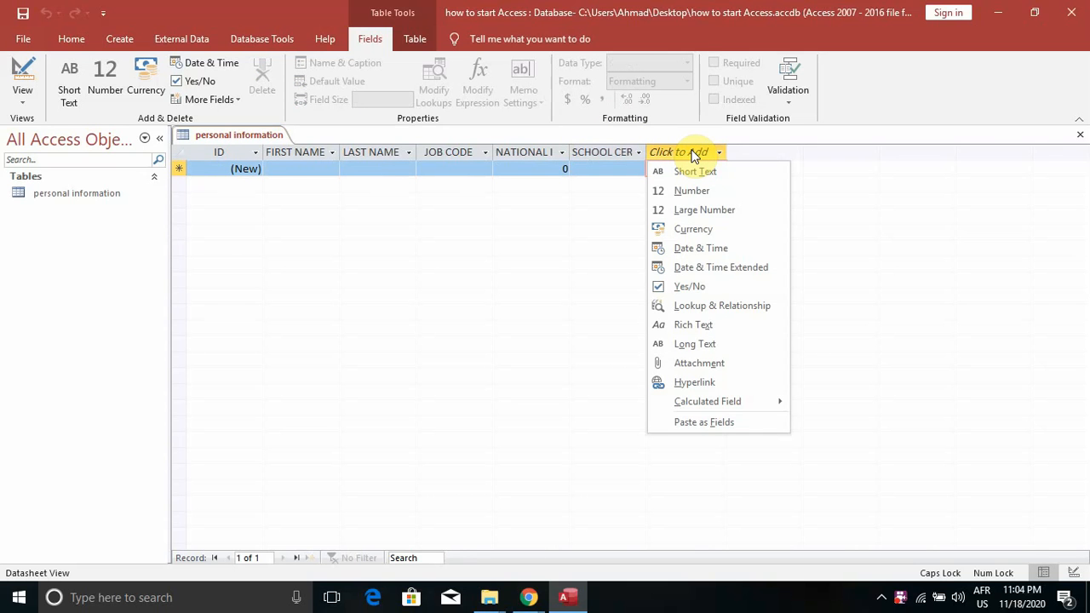
Add a new Field1 column and change its data type to Number
click(695, 171)
text(EL)
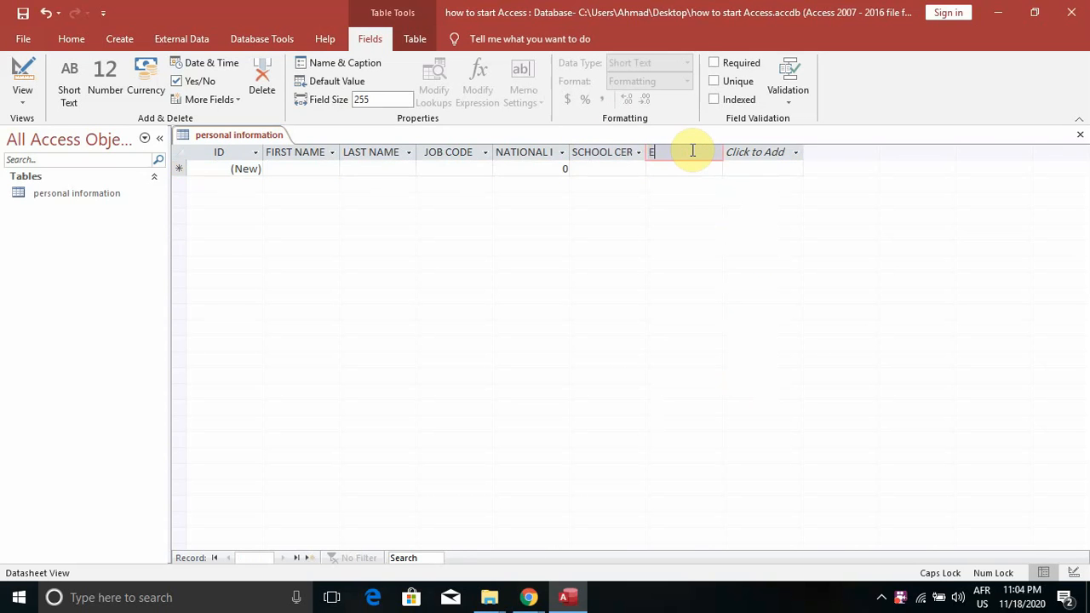
key(BackSpace)
key(BackSpace)
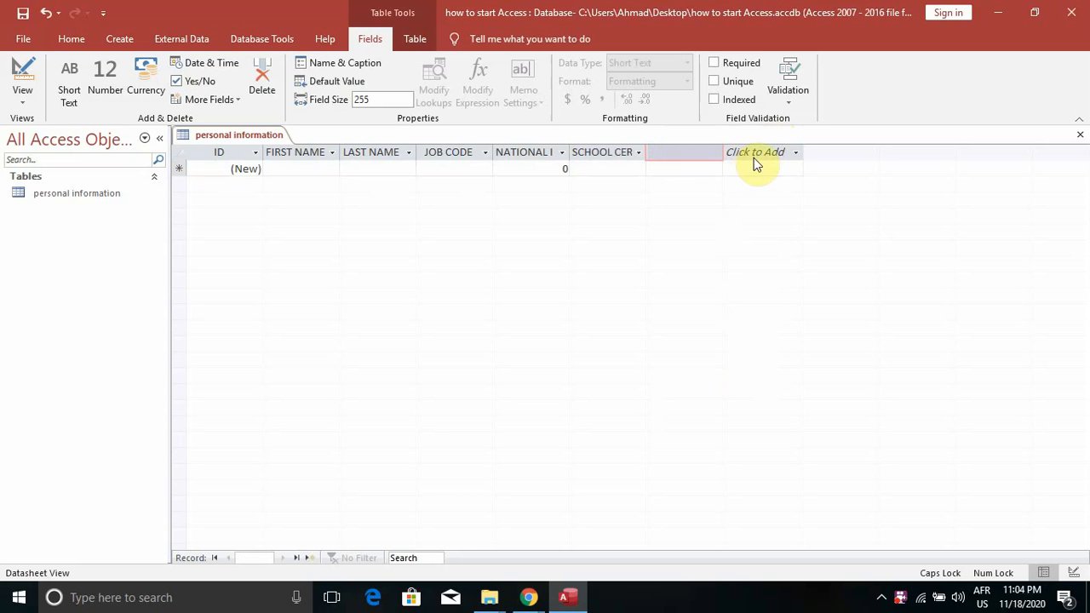
key(Escape)
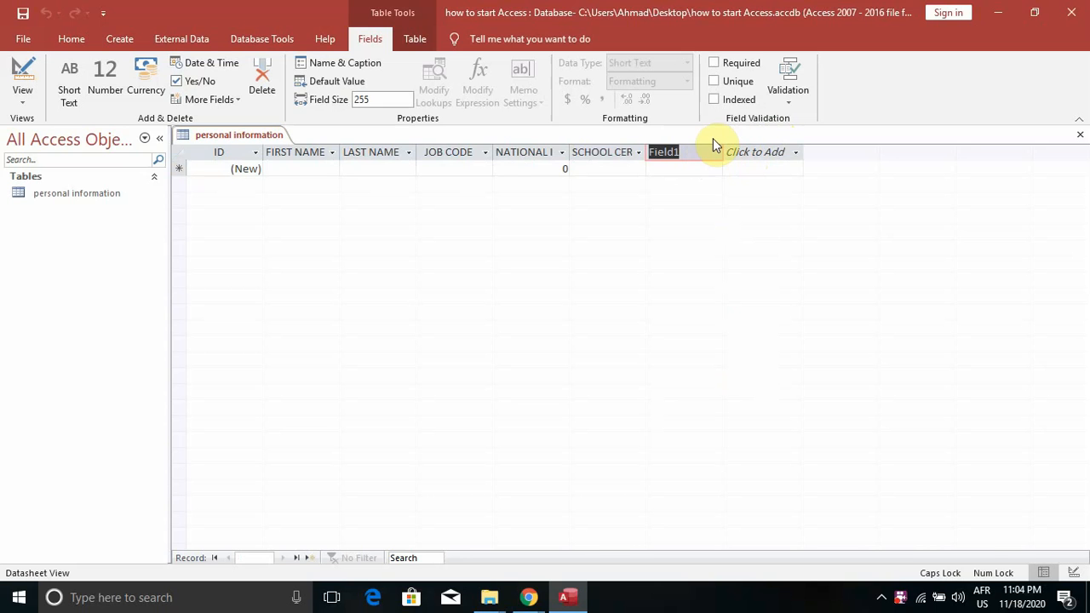
click(716, 155)
click(695, 163)
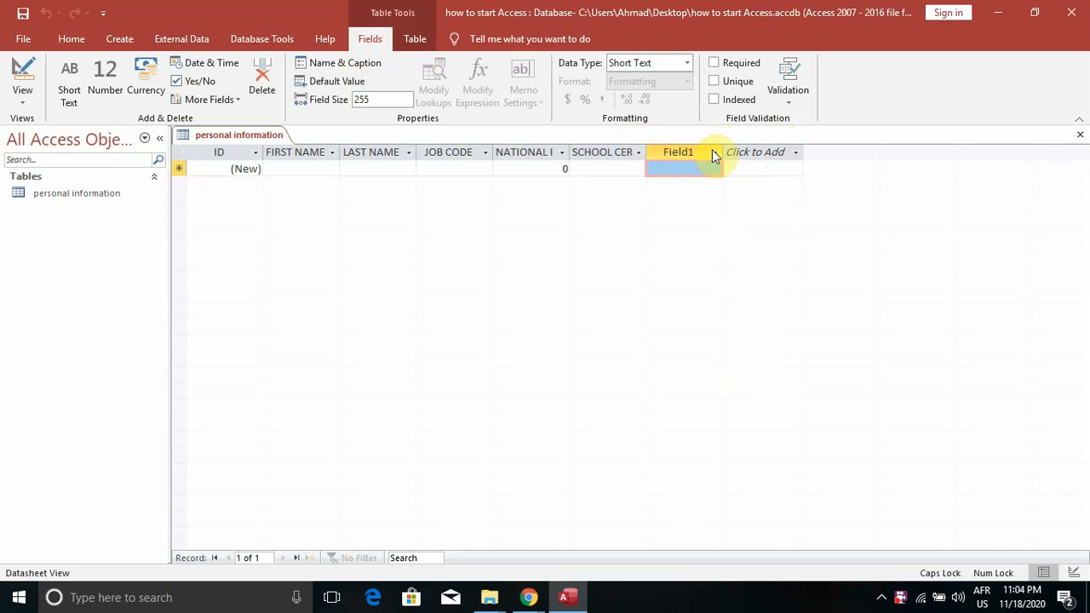
click(715, 152)
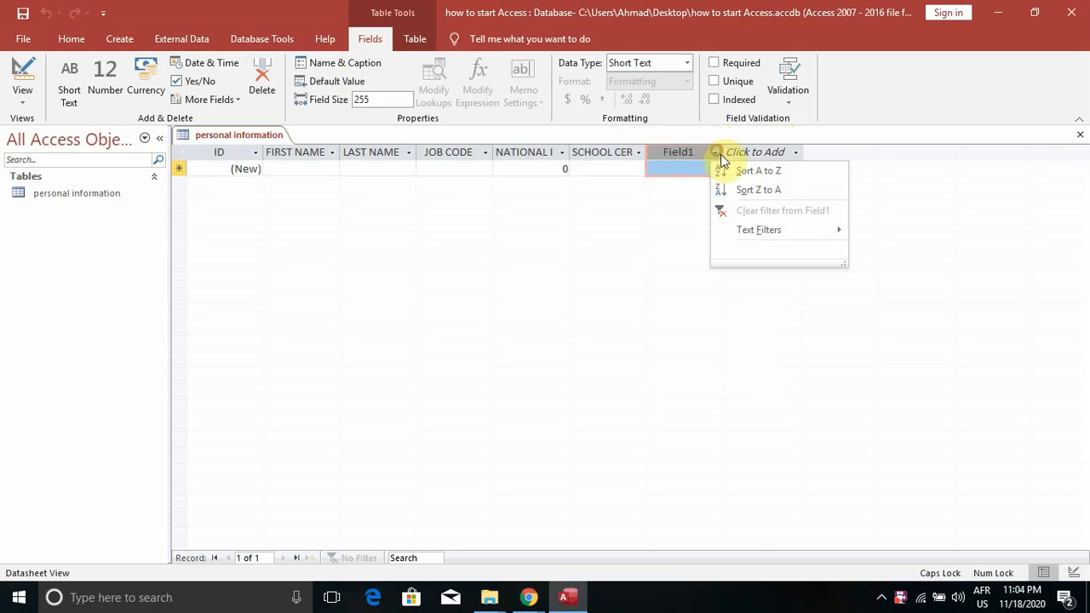
click(686, 63)
click(647, 63)
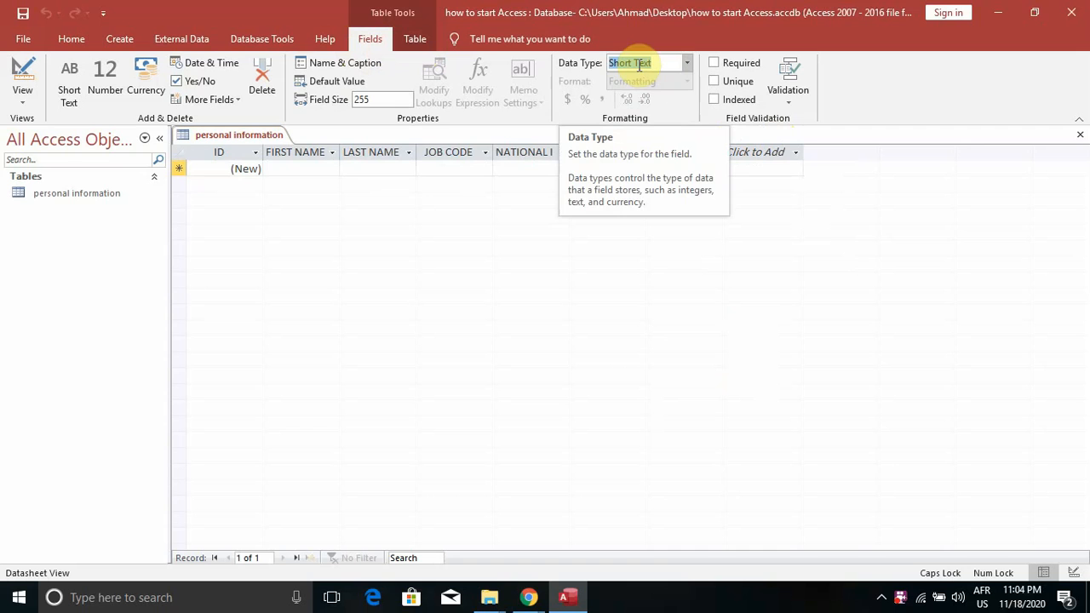
click(687, 63)
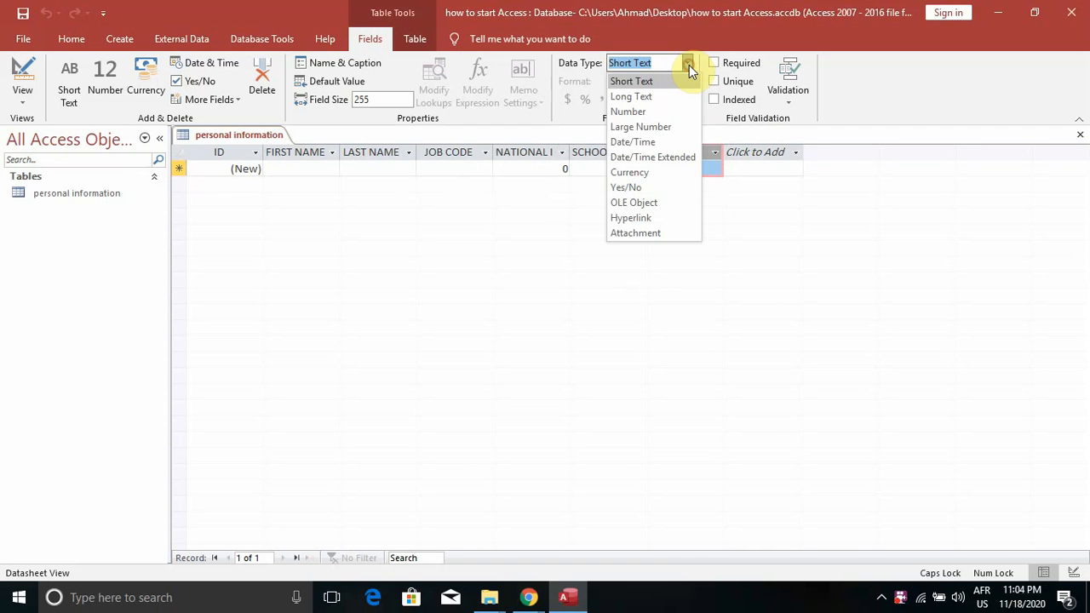
click(636, 112)
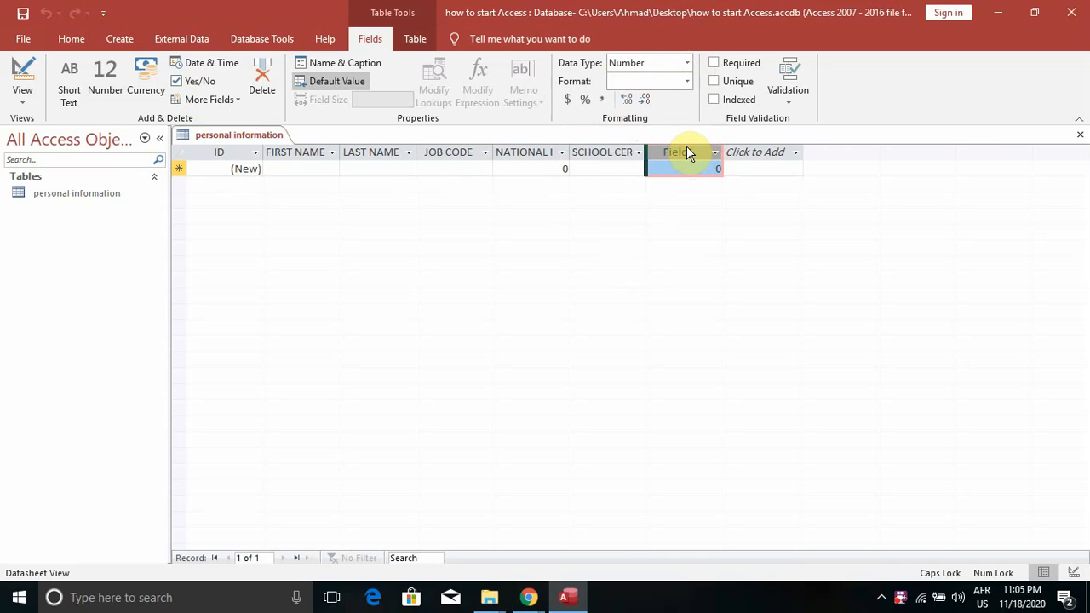
Rename the new Number column from Field1 to TELLE
click(743, 152)
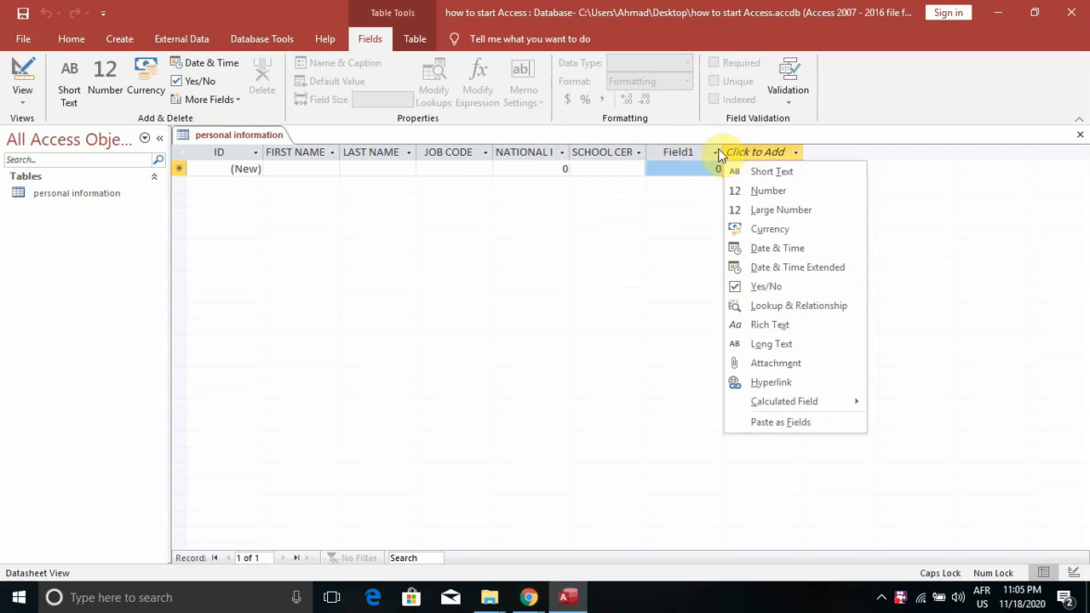
click(694, 151)
double_click(694, 152)
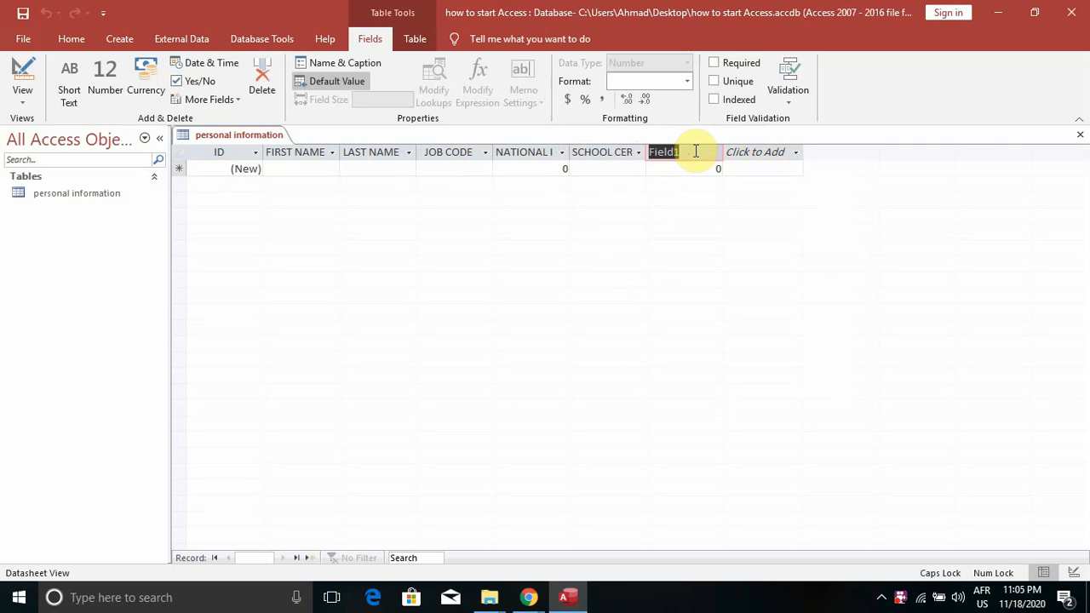
text(TELLE)
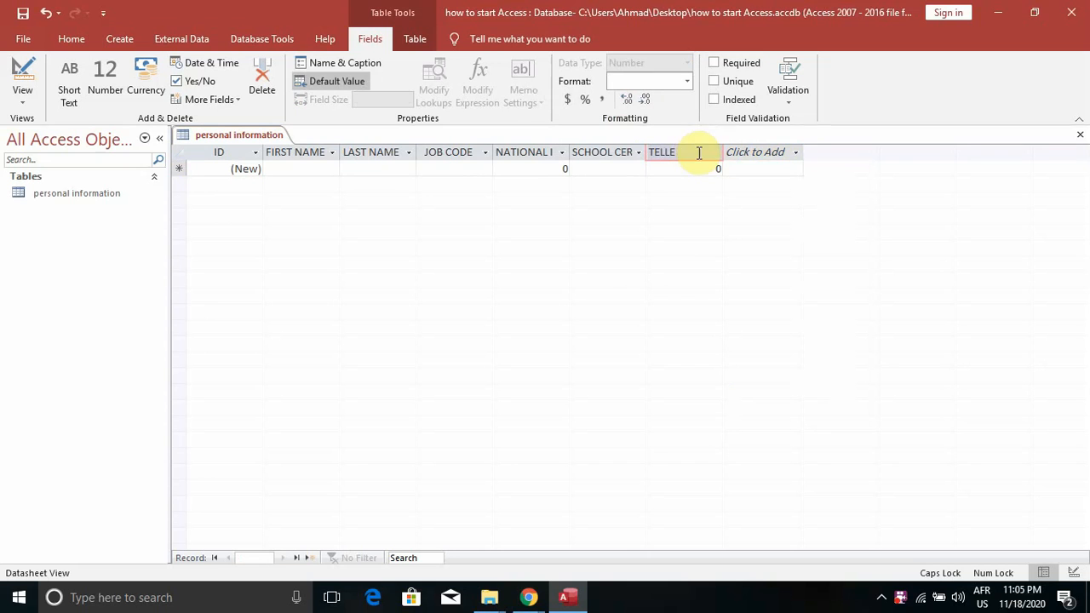
click(770, 152)
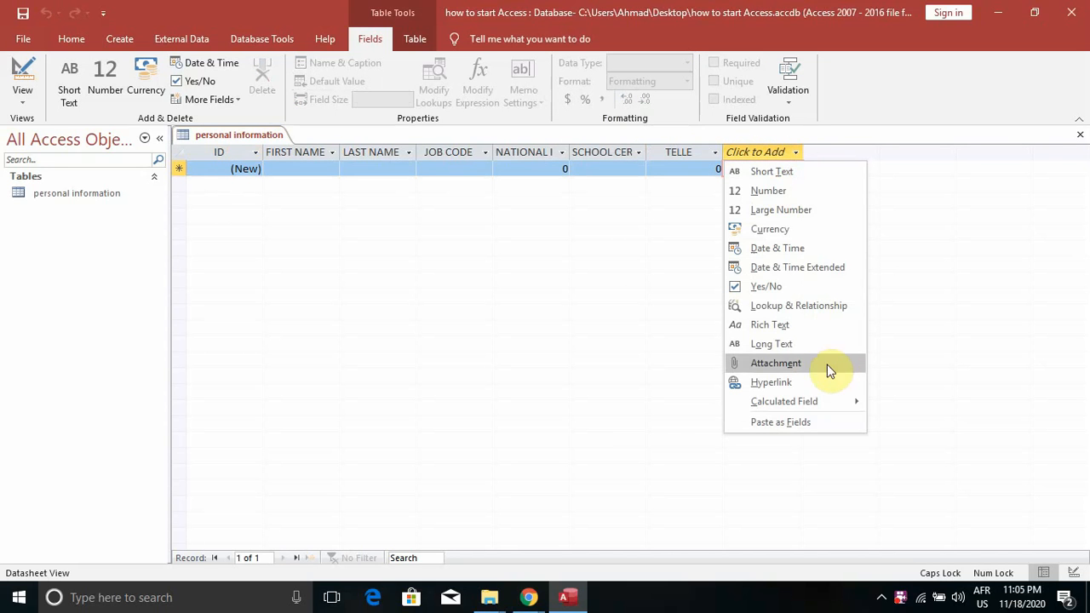
Add a Hyperlink column headed EMAIL after the TELLE field
click(790, 388)
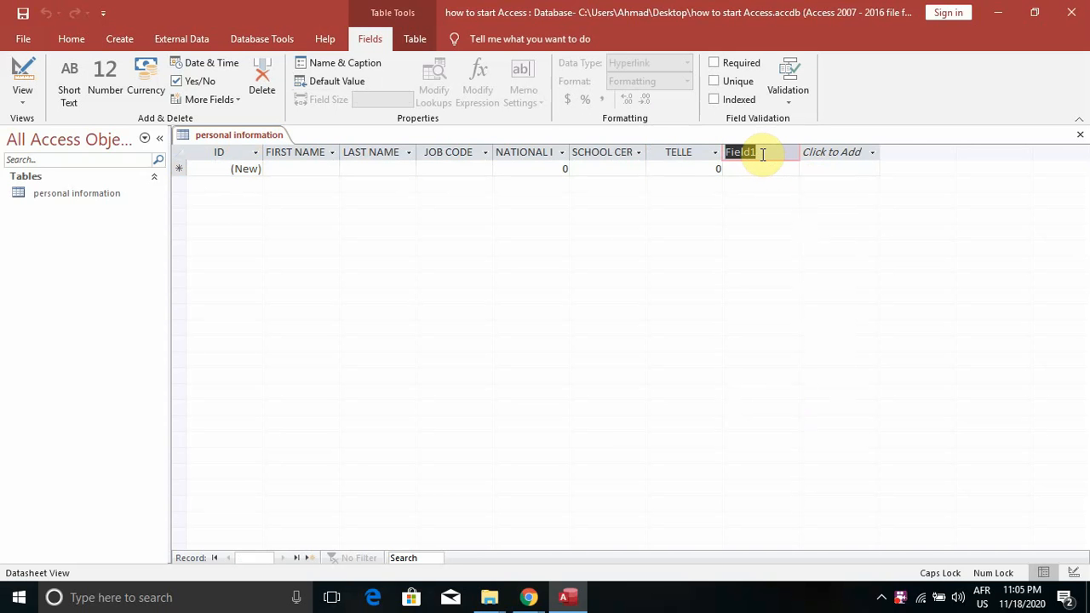
text(ENA)
key(BackSpace)
key(BackSpace)
text(MAIL)
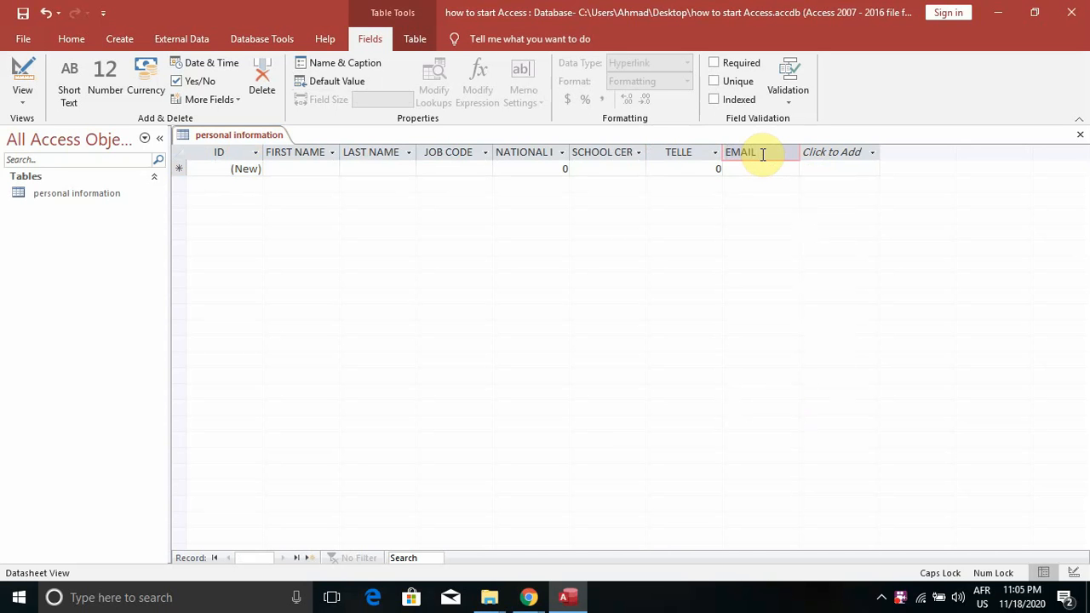
click(858, 153)
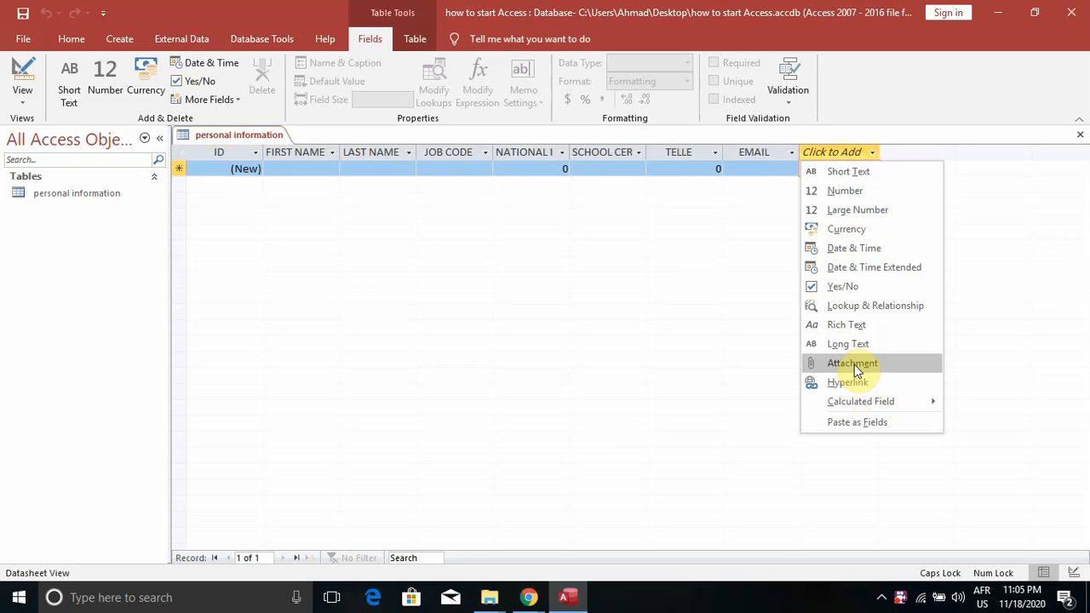
Add an Attachment column with a paperclip header after EMAIL
click(854, 365)
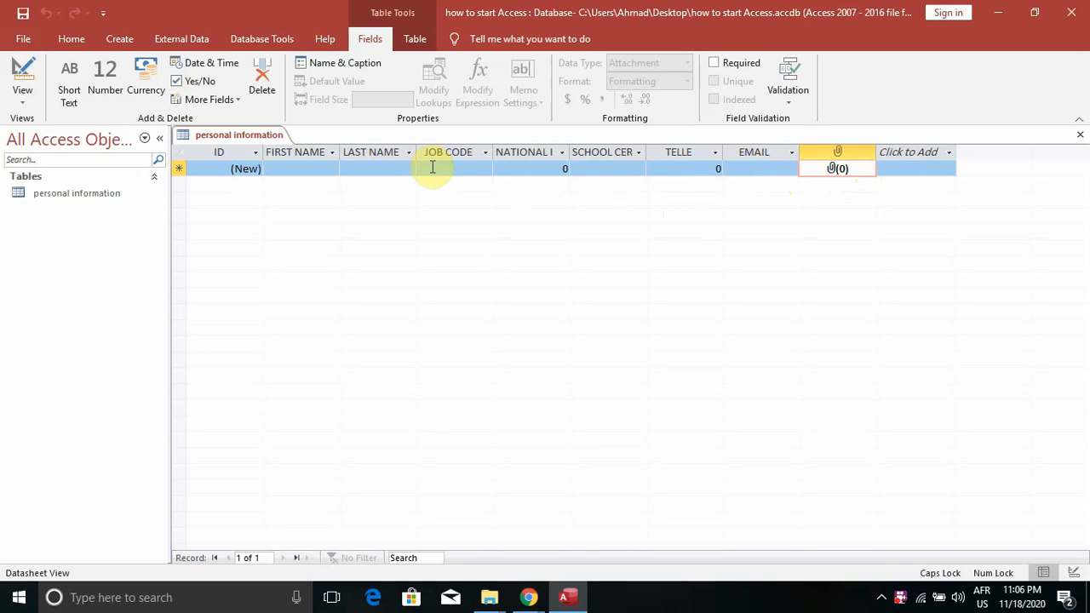
Enter the record's first and last name, job code F106G, national ID, and MIDDLE SCHOOL certificate
click(306, 168)
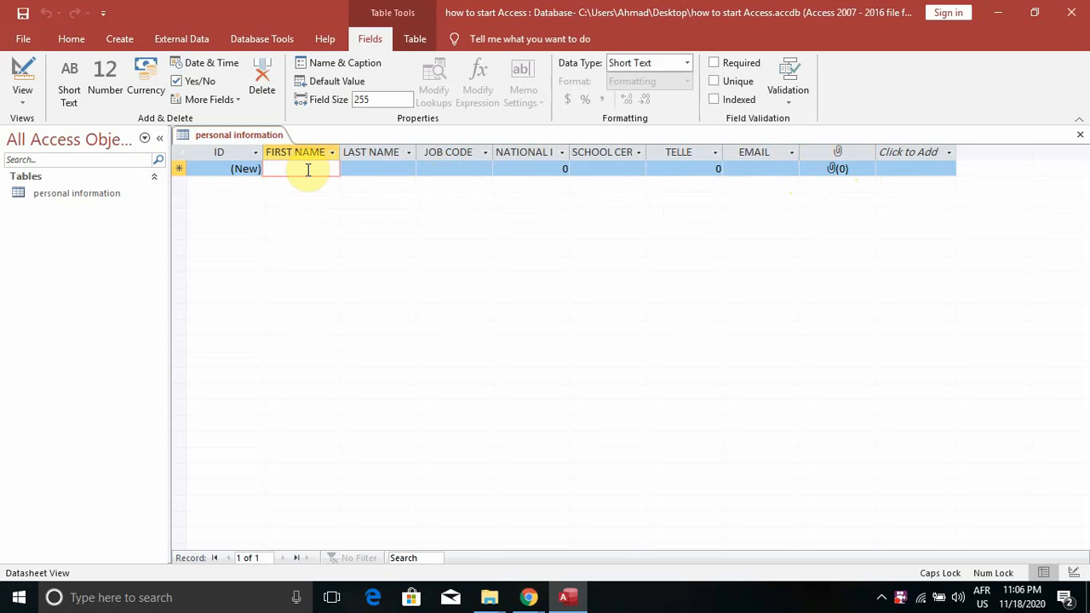
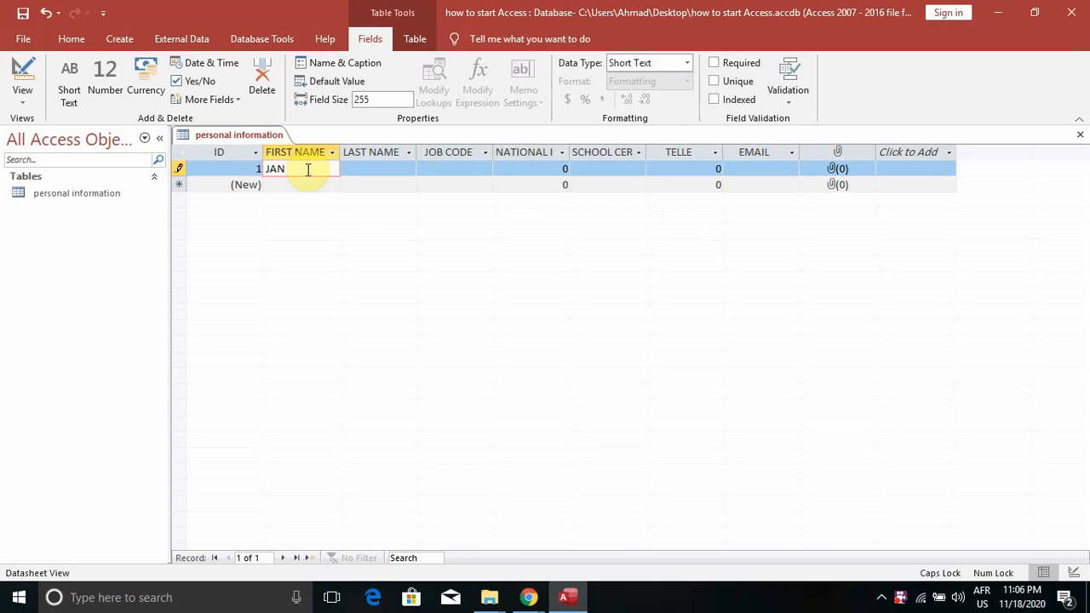
click(380, 168)
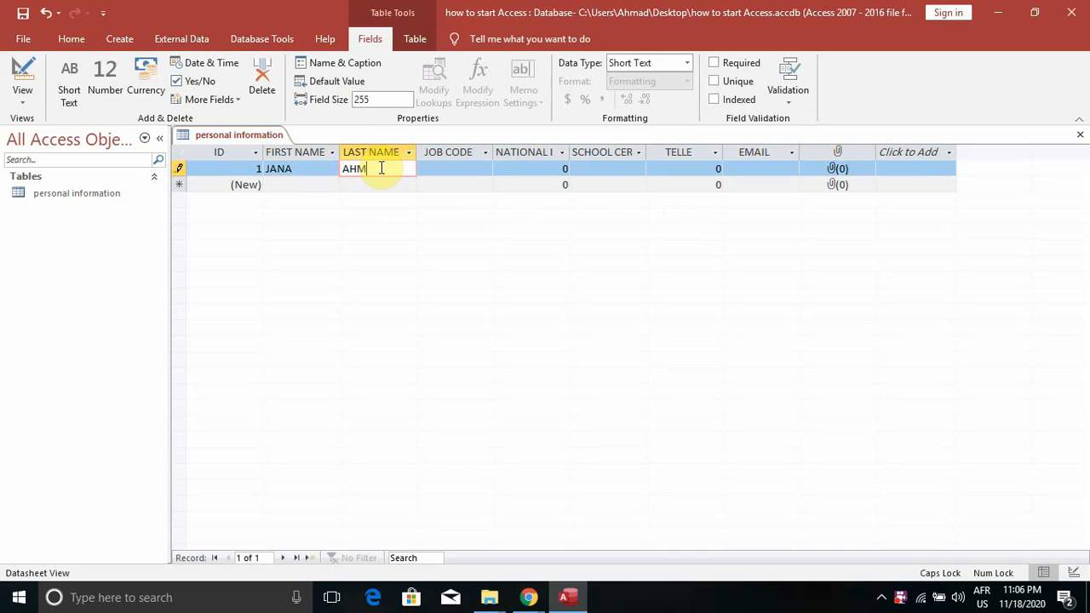
click(447, 168)
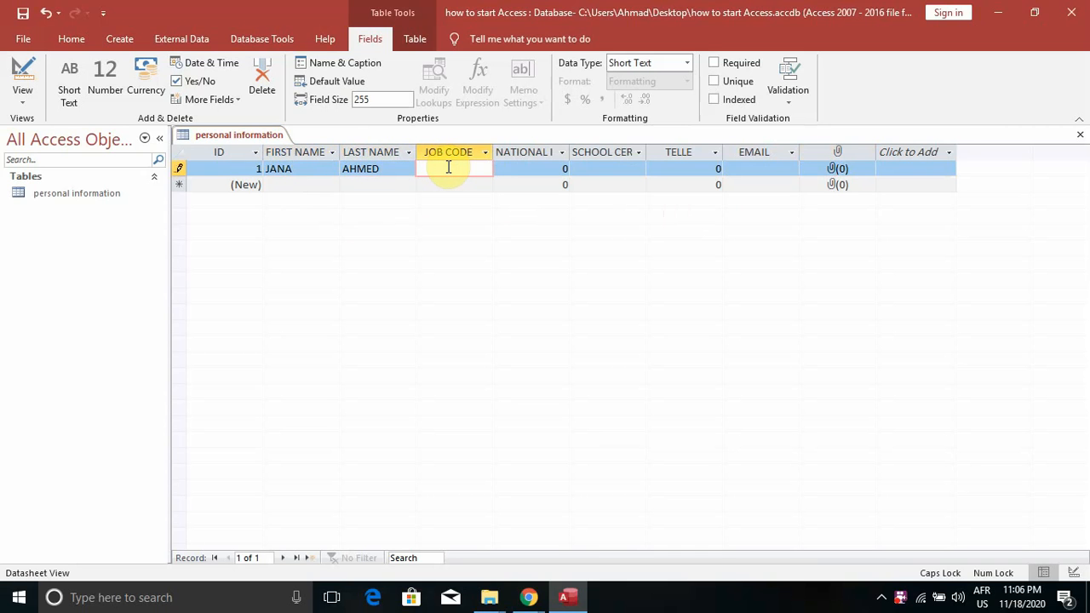
text(F1)
text(06)
text(G)
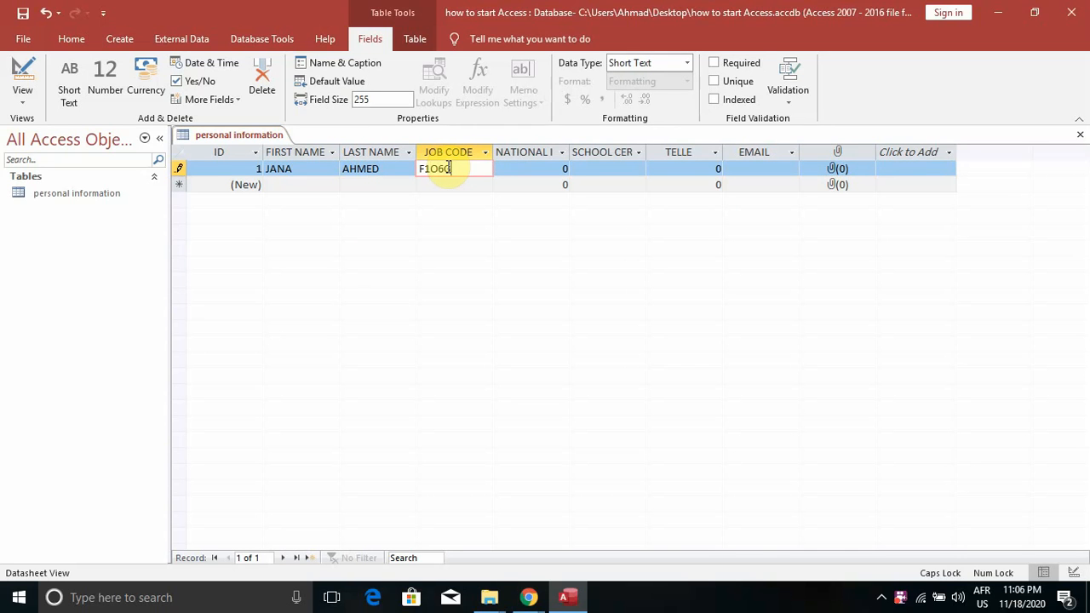
click(531, 173)
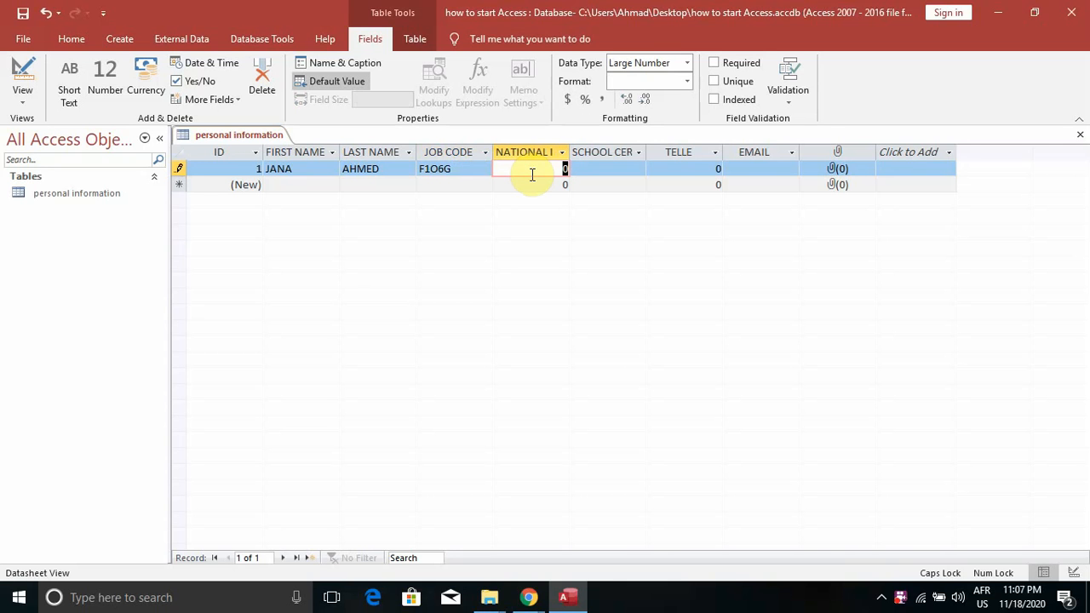
click(589, 168)
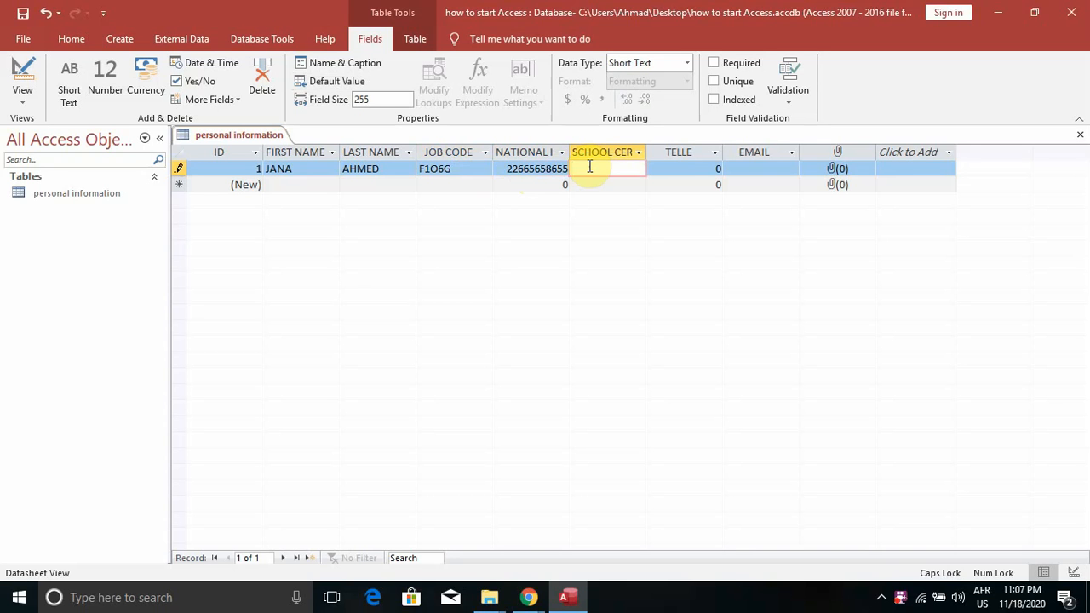
text(MI)
text(DDLE)
text( SC)
text(HOOL)
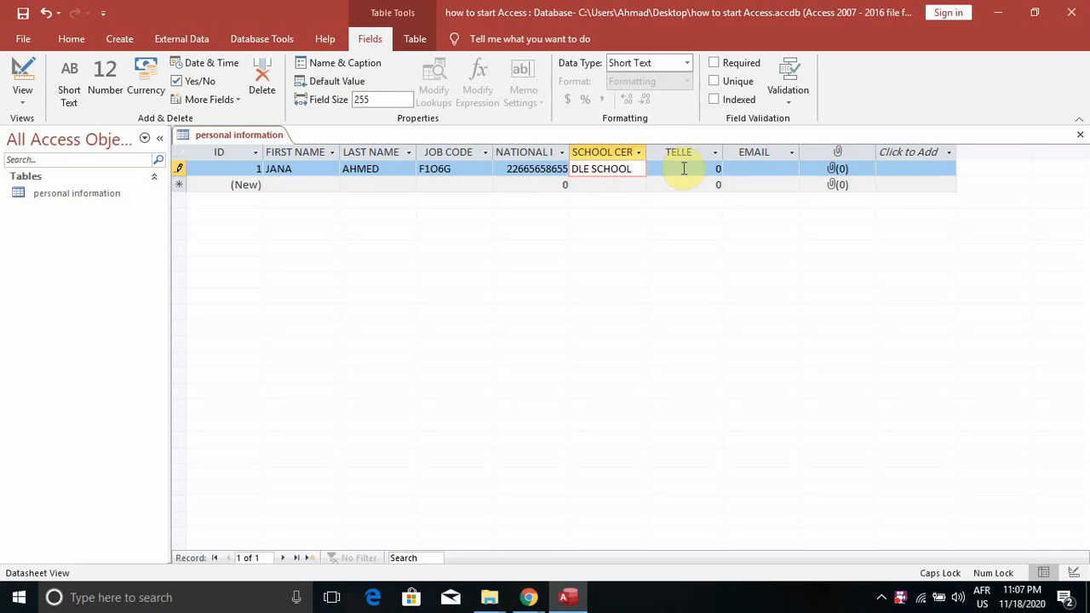
click(681, 168)
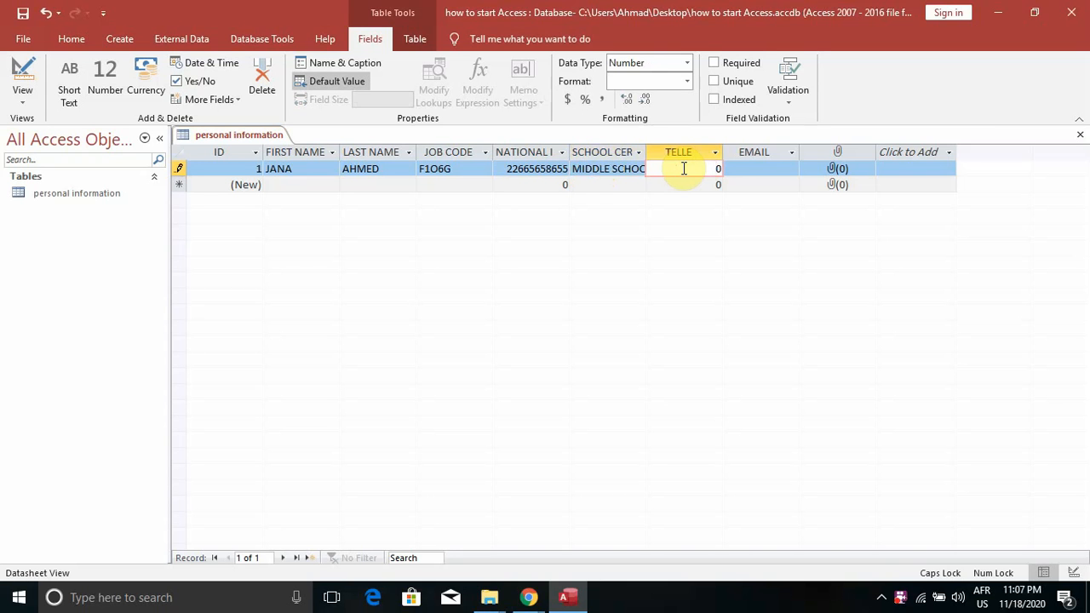
Type letters into the Number-type TELLE cell, dismiss the data-type error, and clear the entry
text(JHJHJHJH)
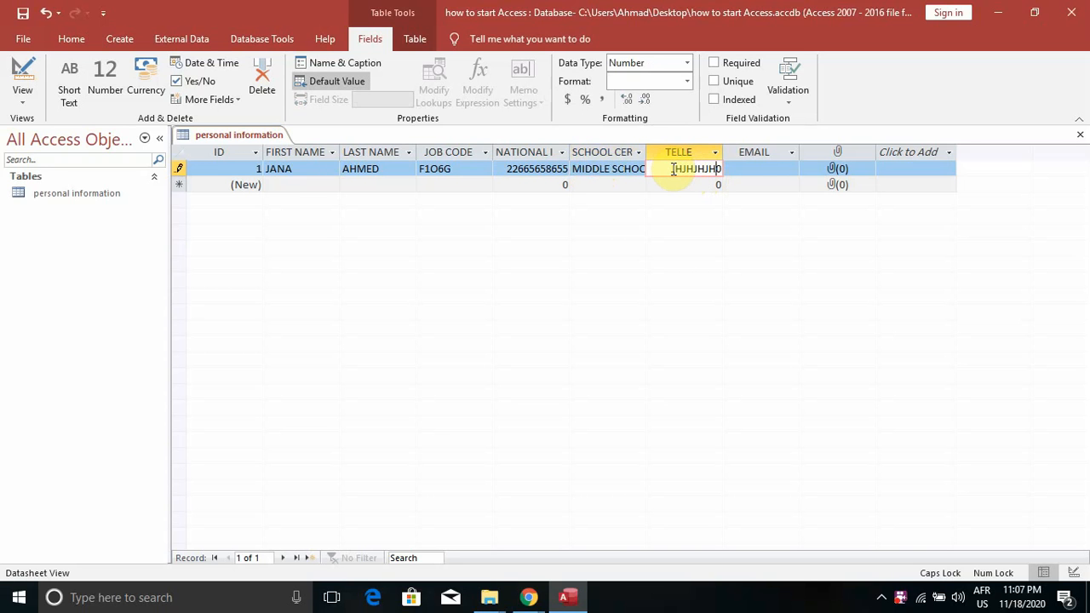
click(738, 172)
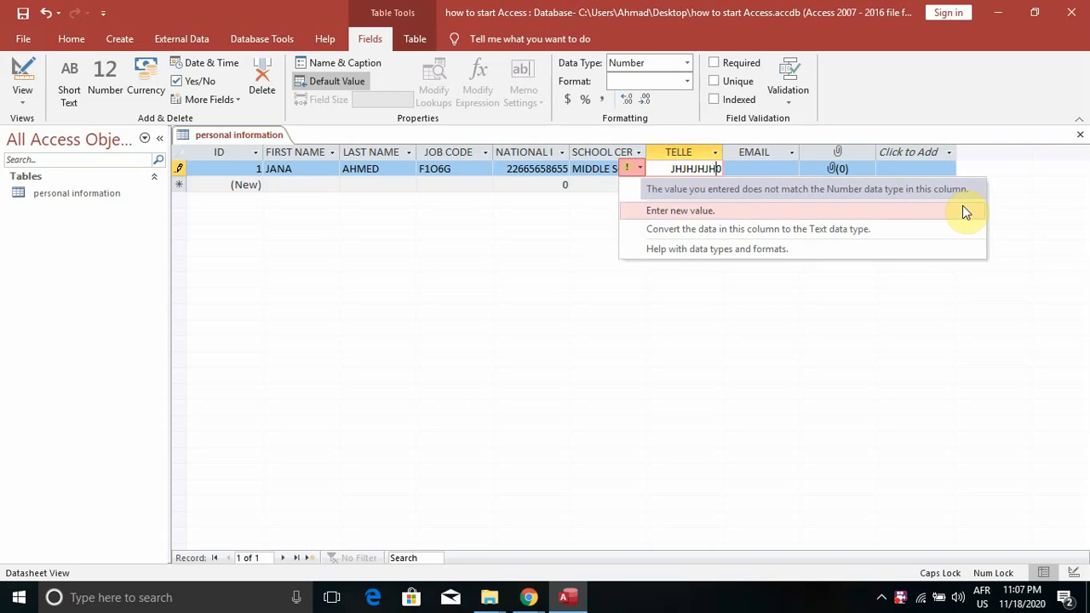
click(493, 344)
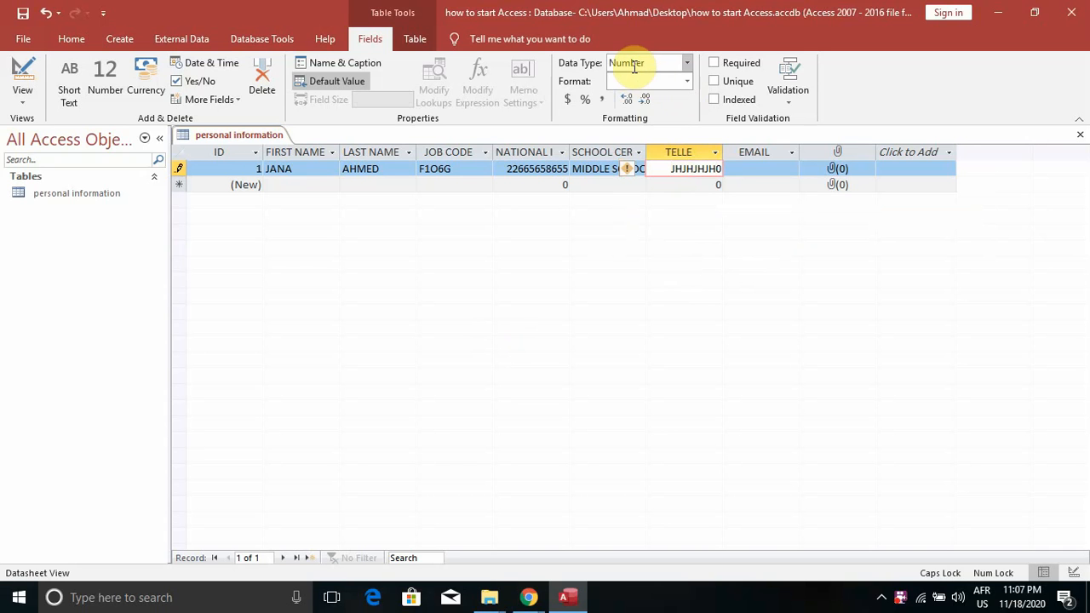
drag(662, 167, 735, 168)
key(BackSpace)
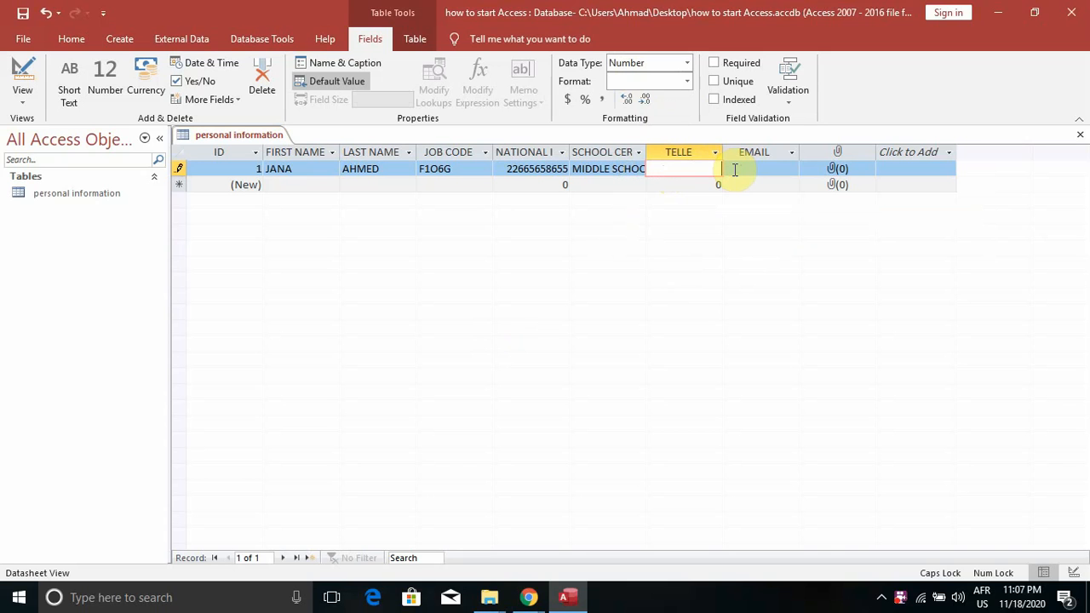
Enter the record's phone number in TELLE and its e-mail address in EMAIL
click(732, 171)
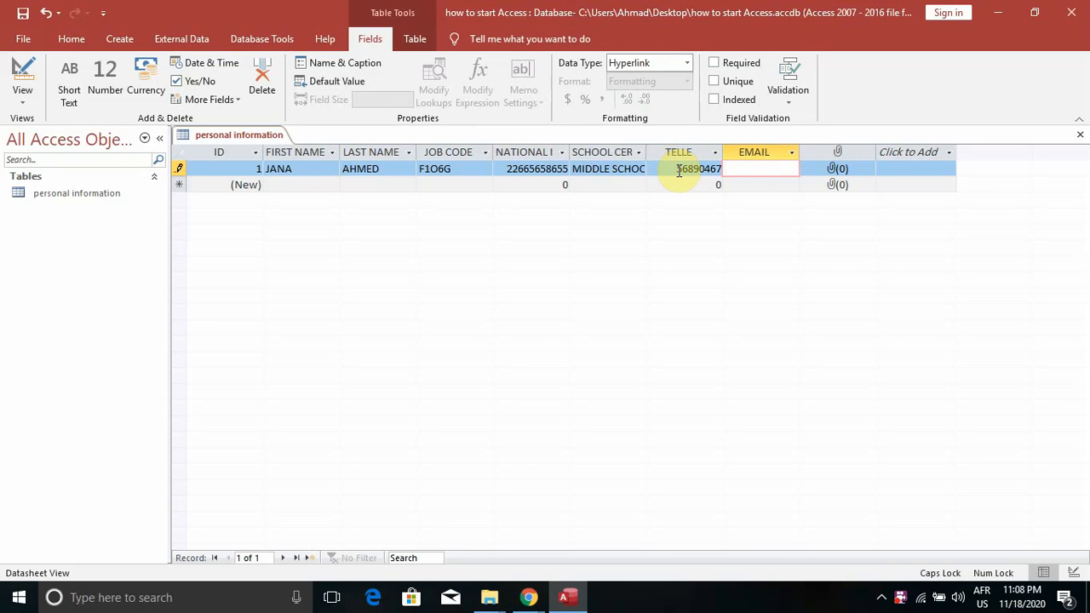
key(Caps_Lock)
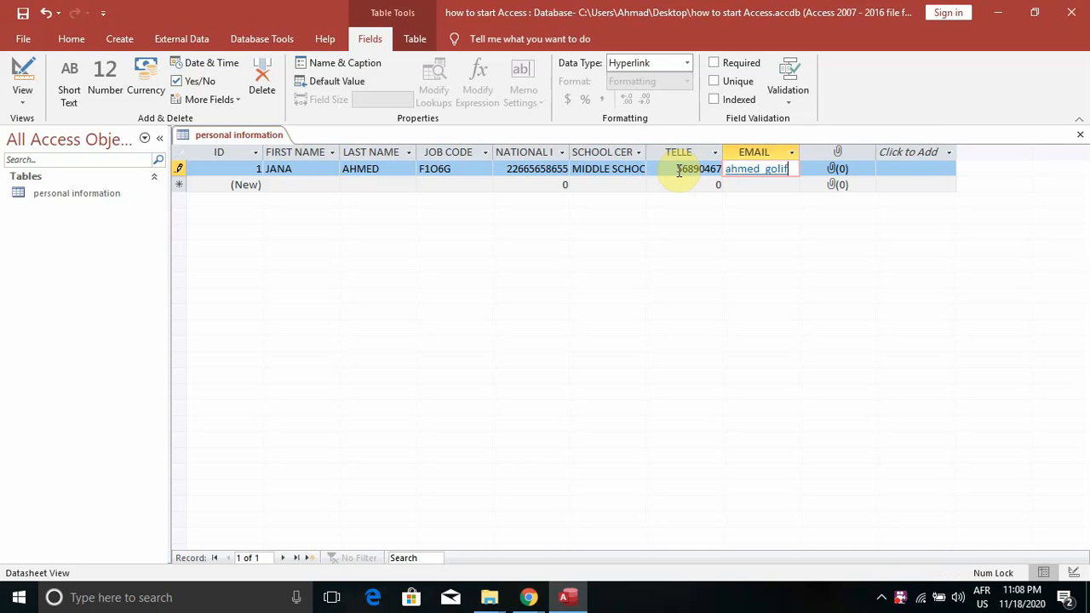
key(Tab)
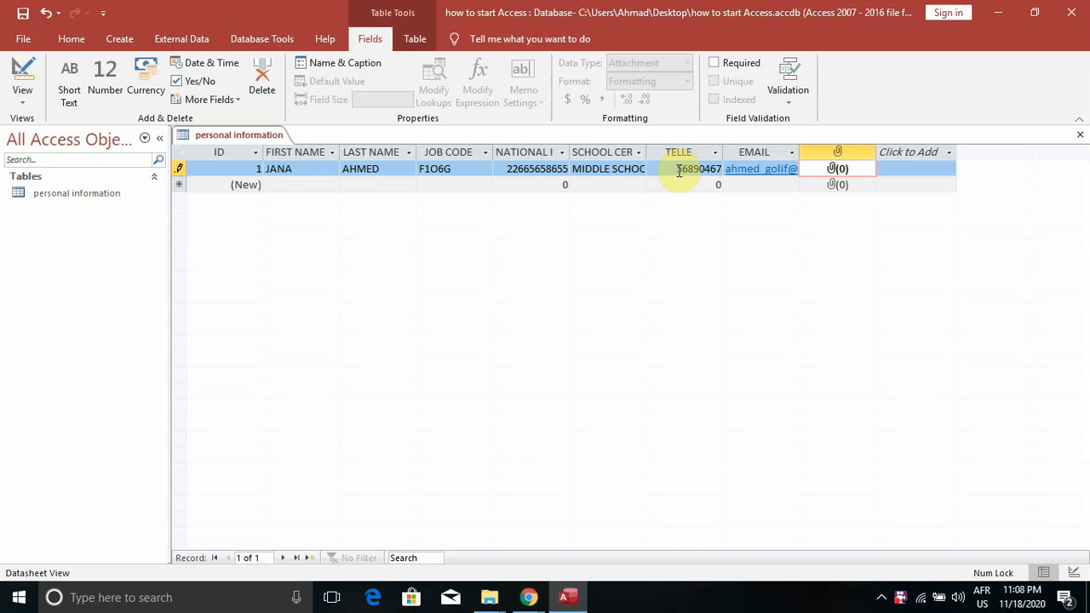
Attach the GGGG.jpg image from Pictures to the first record's attachment field
double_click(831, 169)
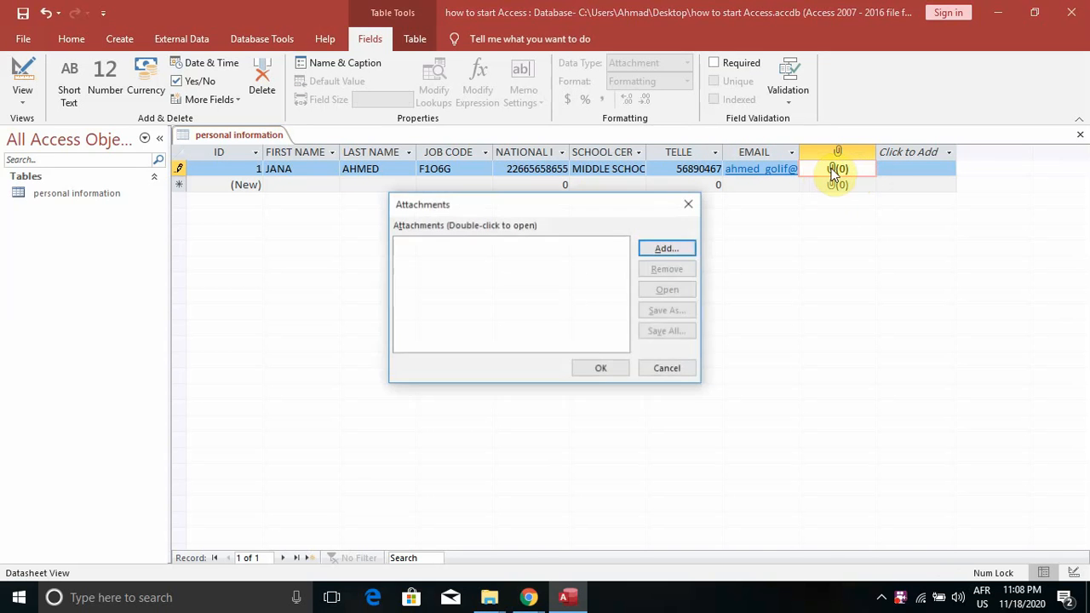
click(665, 249)
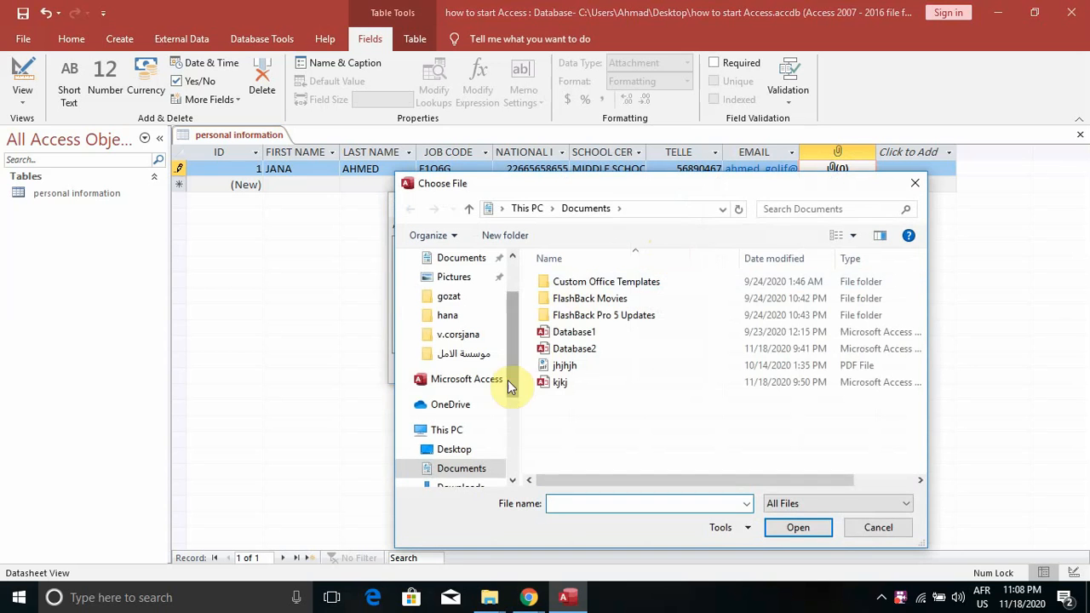
click(449, 282)
double_click(784, 305)
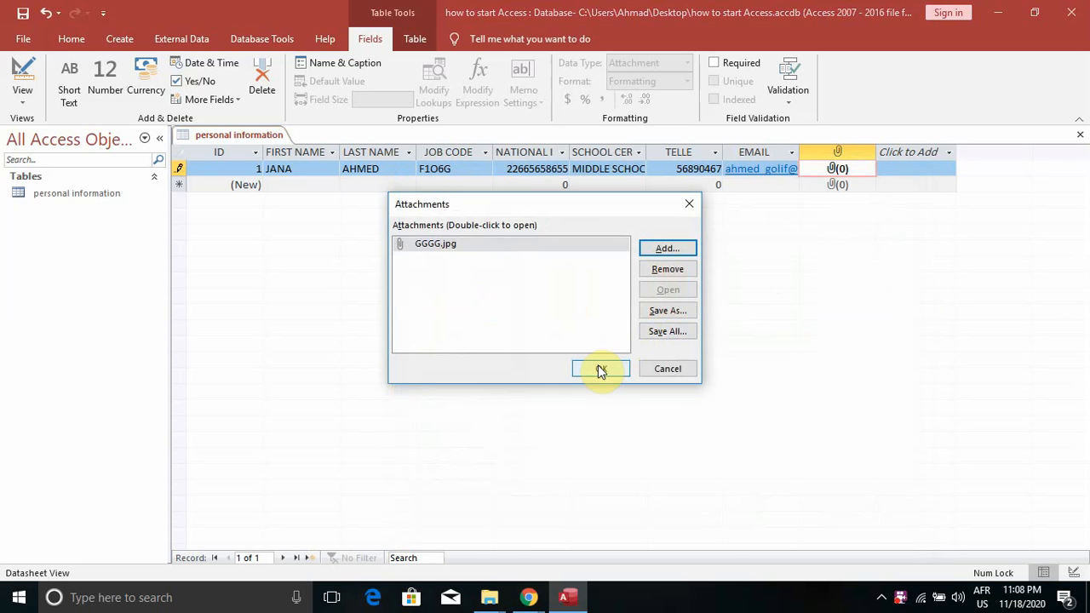
click(597, 368)
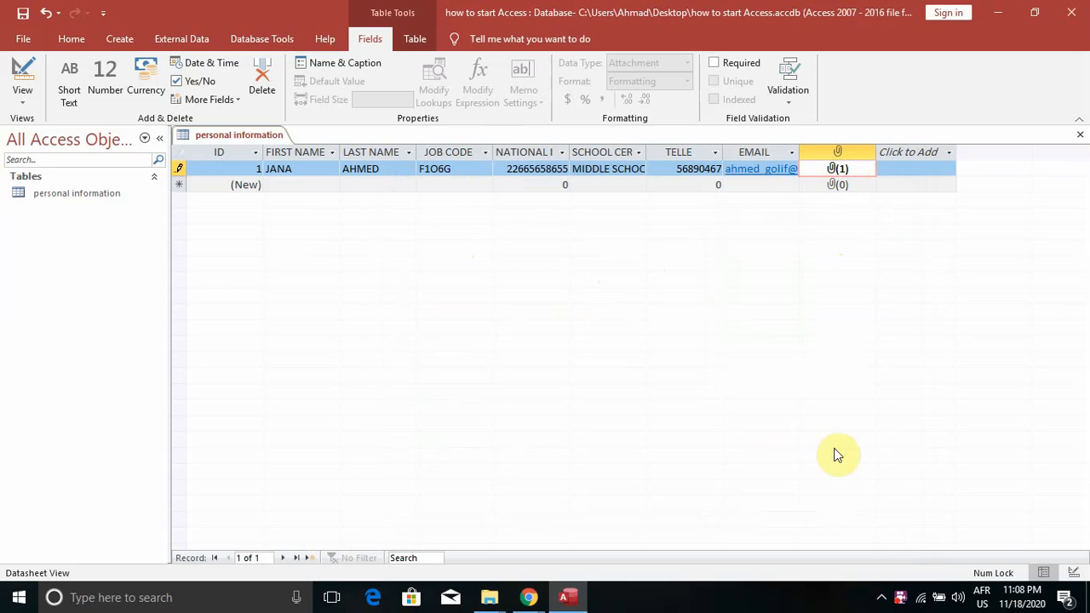
click(901, 598)
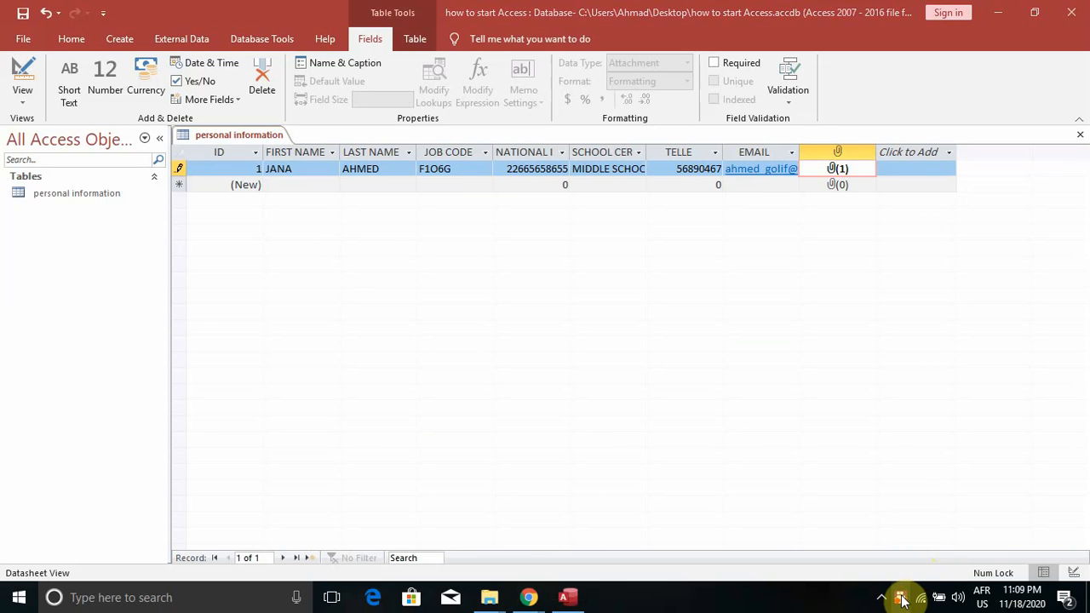